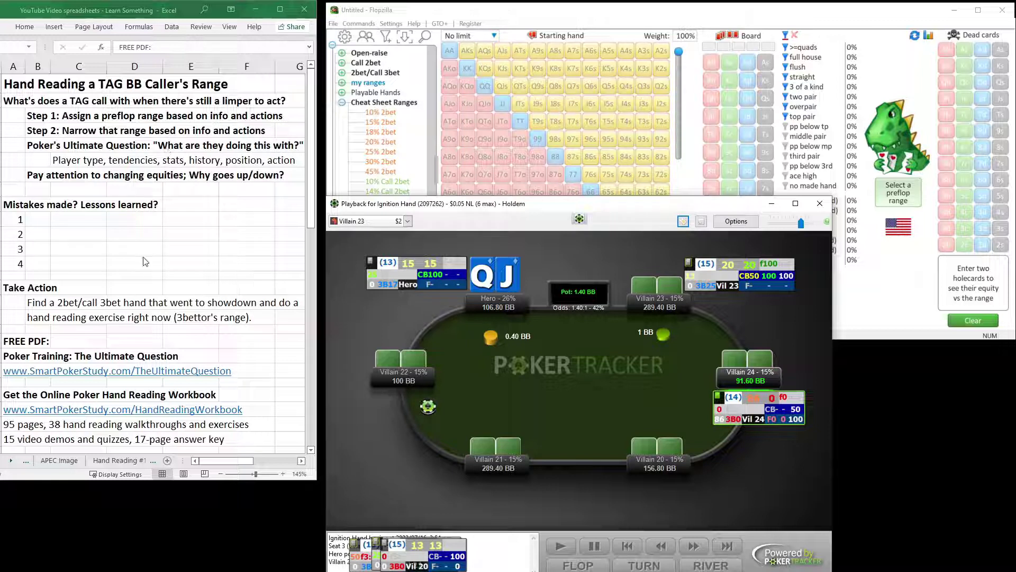
Select the FREE PDF entry in the notes and open the 'Poker Training: The Ultimate Question' PDF.
{"action": "left_click_drag", "start_coordinate": [127, 339], "coordinate": [127, 370]}
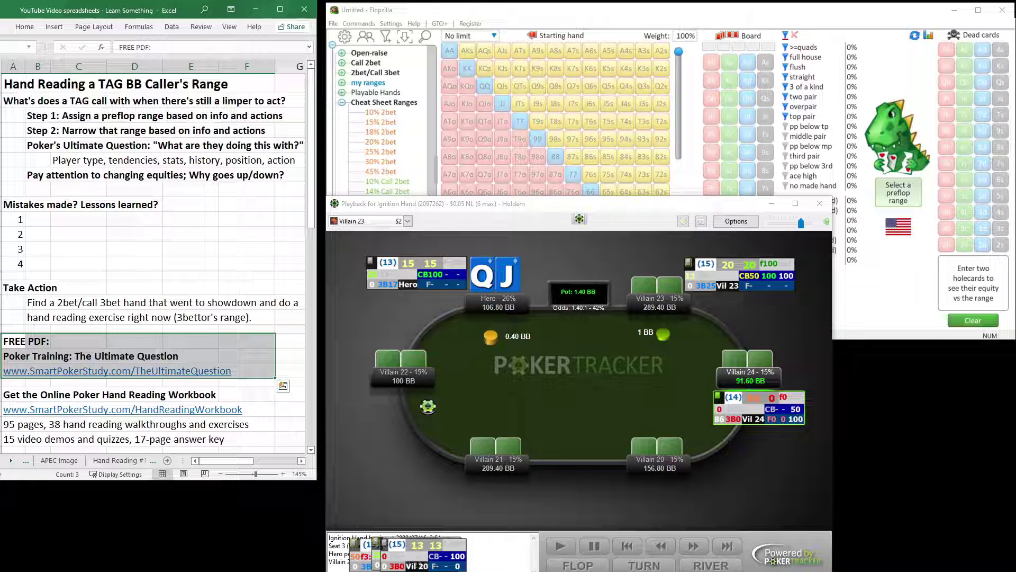
{"action": "key", "text": "alt+Tab"}
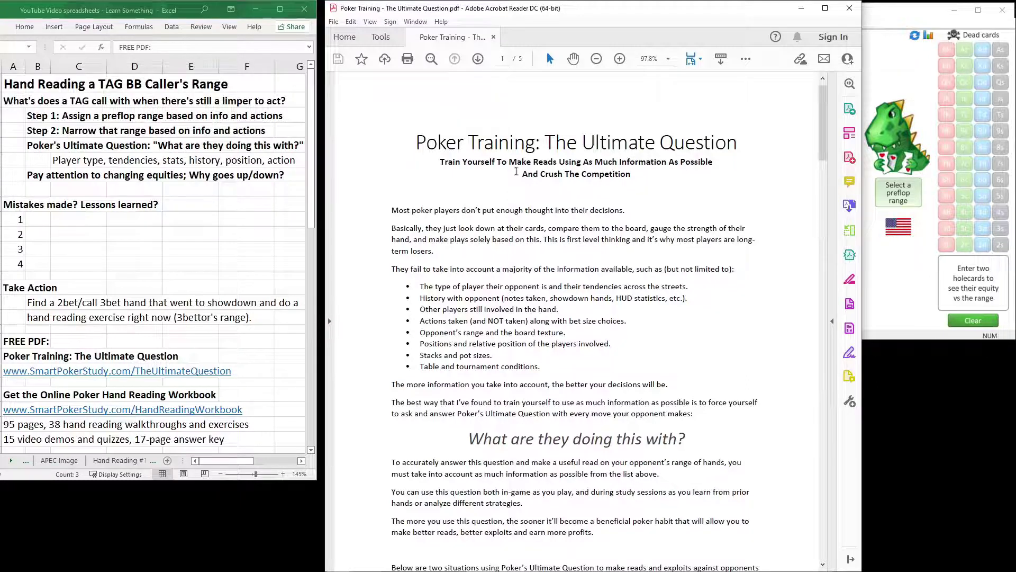
Scroll to page 2, 'Example 1: Open-raised, Considering a Flop Cbet Bluff'.
{"action": "scroll", "coordinate": [511, 151], "scroll_direction": "down", "scroll_amount": 10}
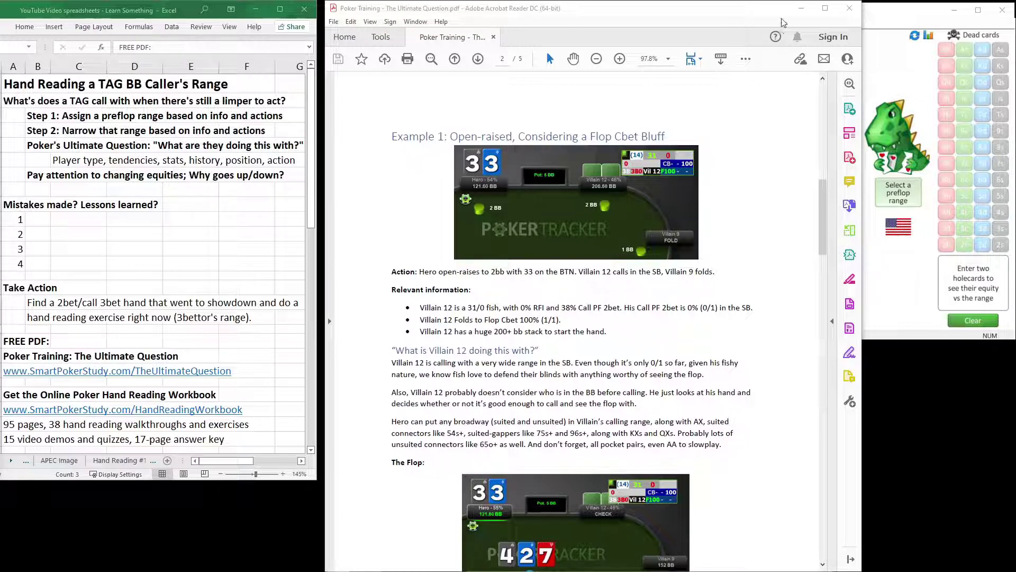
Put the PDF away, place the hand replay lower left and advance it to Villain 23's call.
{"action": "left_click", "coordinate": [799, 13]}
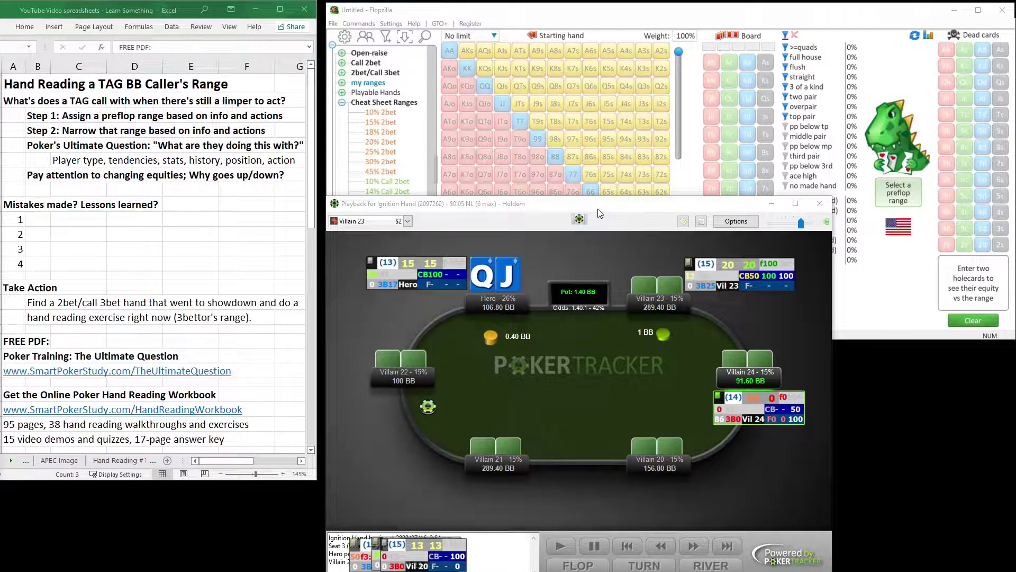
{"action": "left_click_drag", "start_coordinate": [597, 213], "coordinate": [271, 289]}
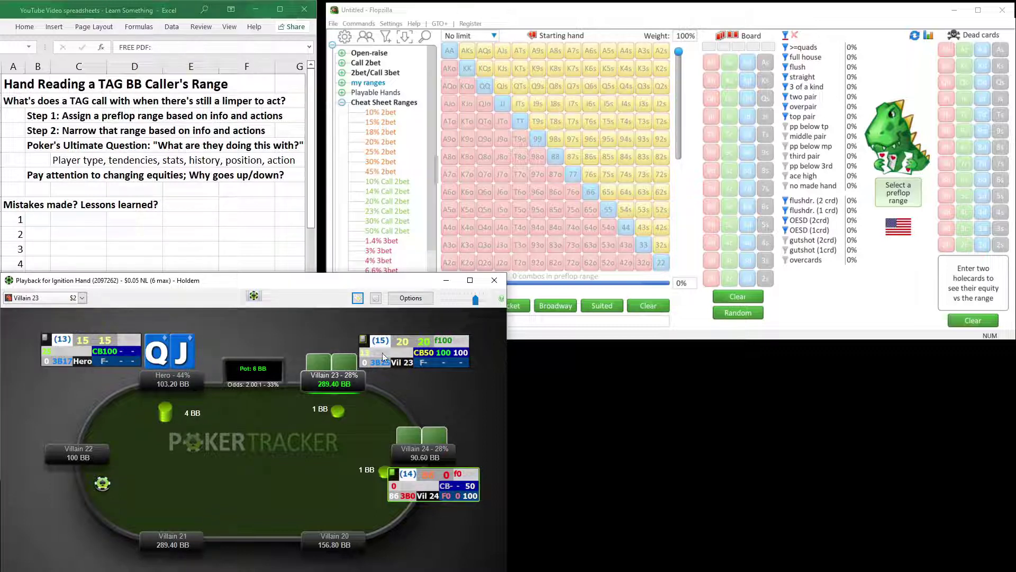
{"action": "mouse_move", "coordinate": [417, 350]}
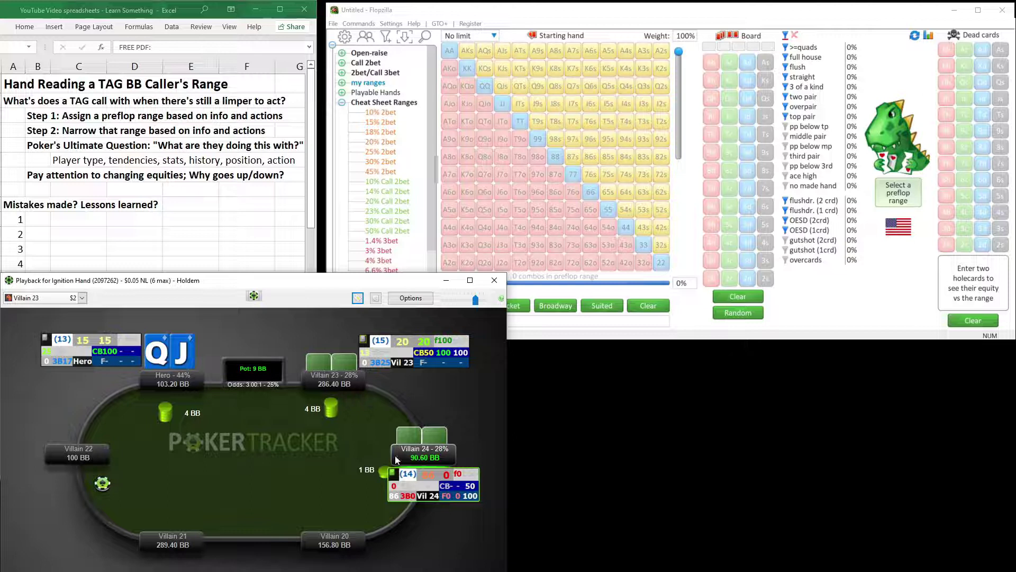
{"action": "mouse_move", "coordinate": [425, 478]}
{"action": "left_mouse_down"}
{"action": "mouse_move", "coordinate": [393, 348]}
{"action": "mouse_move", "coordinate": [332, 343]}
{"action": "mouse_move", "coordinate": [439, 524]}
{"action": "mouse_move", "coordinate": [433, 480]}
{"action": "left_mouse_up"}
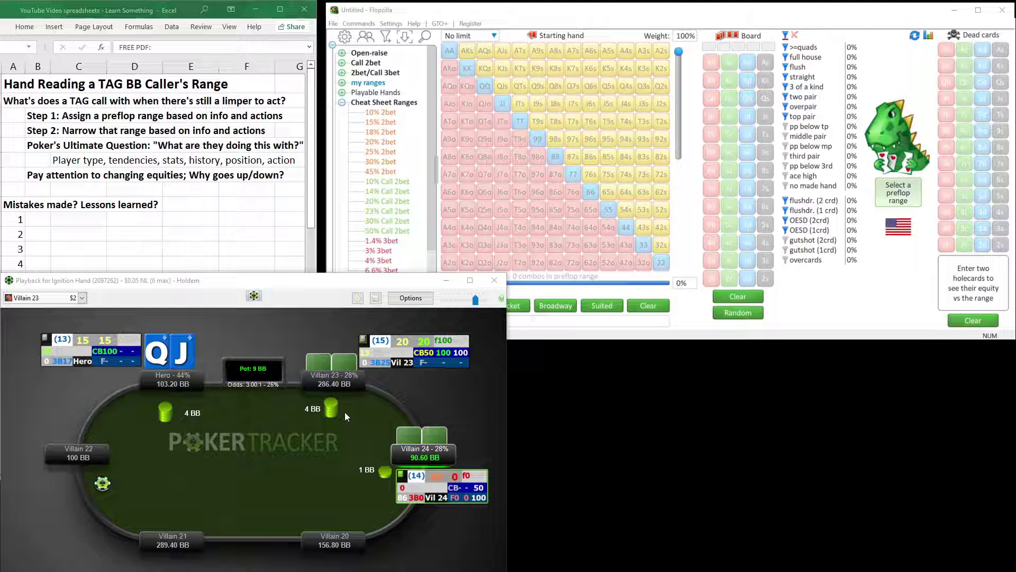
Load the 10% Call 2bet range, remove JJ, and add KTs, QTs, T9s, 98s, 87s and 76s.
{"action": "left_click", "coordinate": [392, 182]}
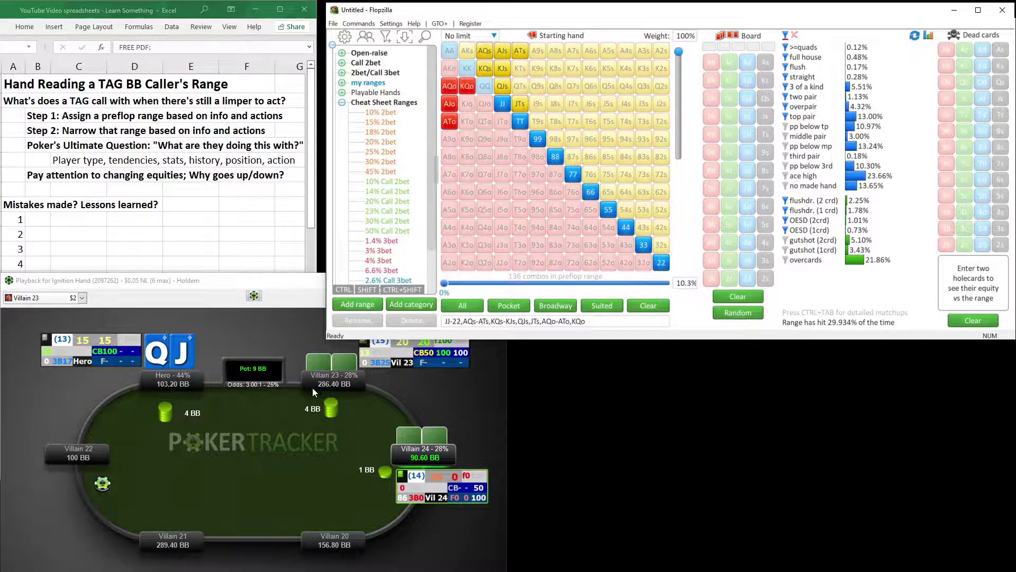
{"action": "left_click", "coordinate": [502, 106]}
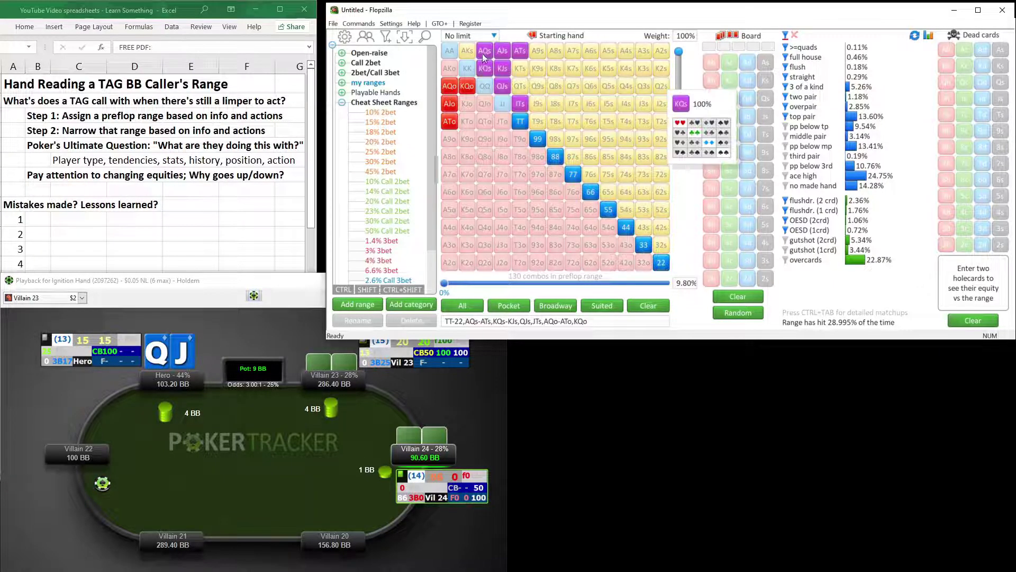
{"action": "left_click_drag", "start_coordinate": [520, 68], "coordinate": [520, 86]}
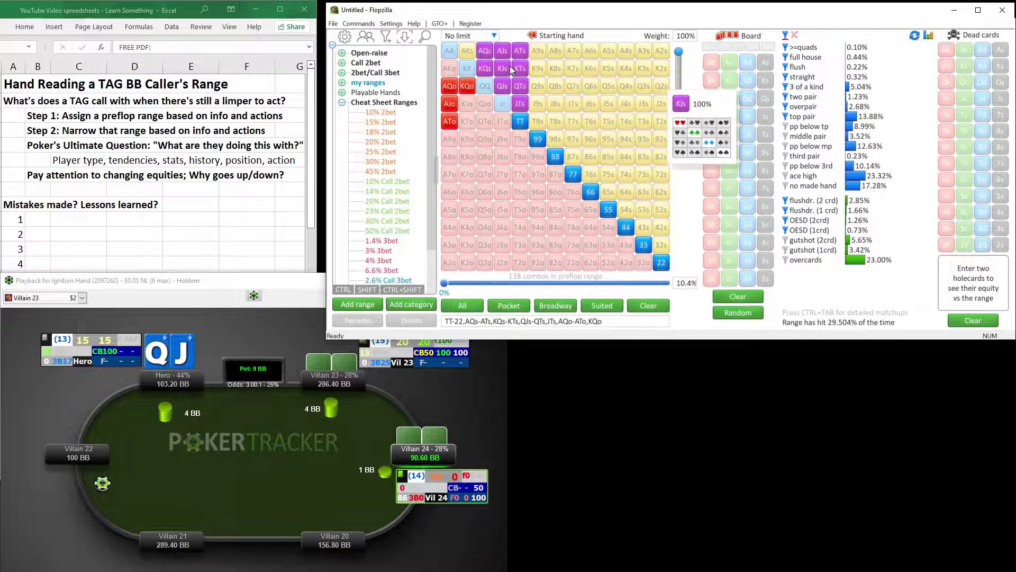
{"action": "left_click", "coordinate": [538, 122]}
{"action": "left_click", "coordinate": [555, 139]}
{"action": "left_click", "coordinate": [571, 156]}
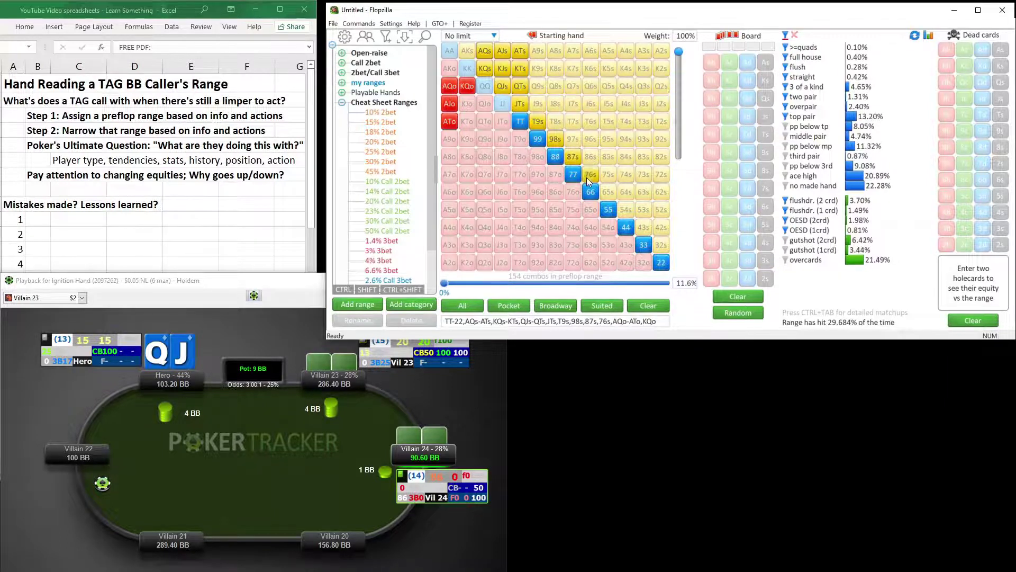
{"action": "left_click", "coordinate": [586, 177]}
{"action": "left_click", "coordinate": [357, 398]}
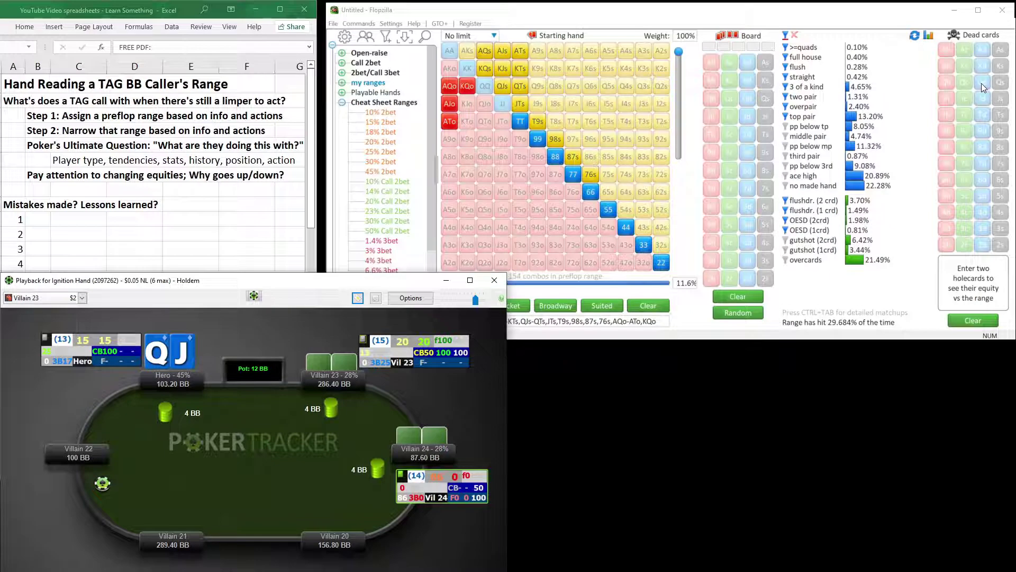
Mark Hero's Qd and Jd as dead cards, leaving 138 combos, then check the replay's flop.
{"action": "left_click", "coordinate": [982, 83]}
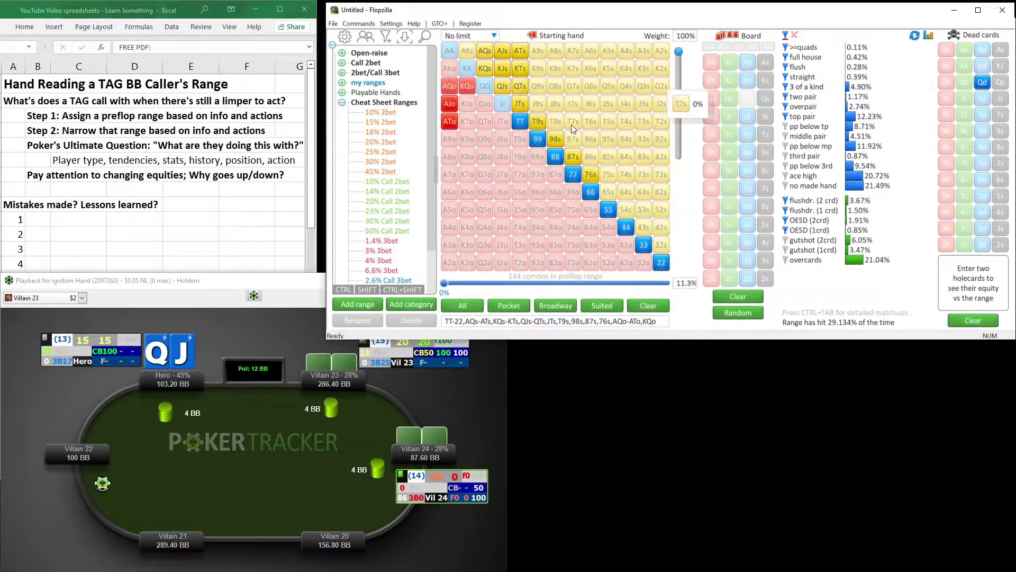
{"action": "left_click", "coordinate": [982, 98]}
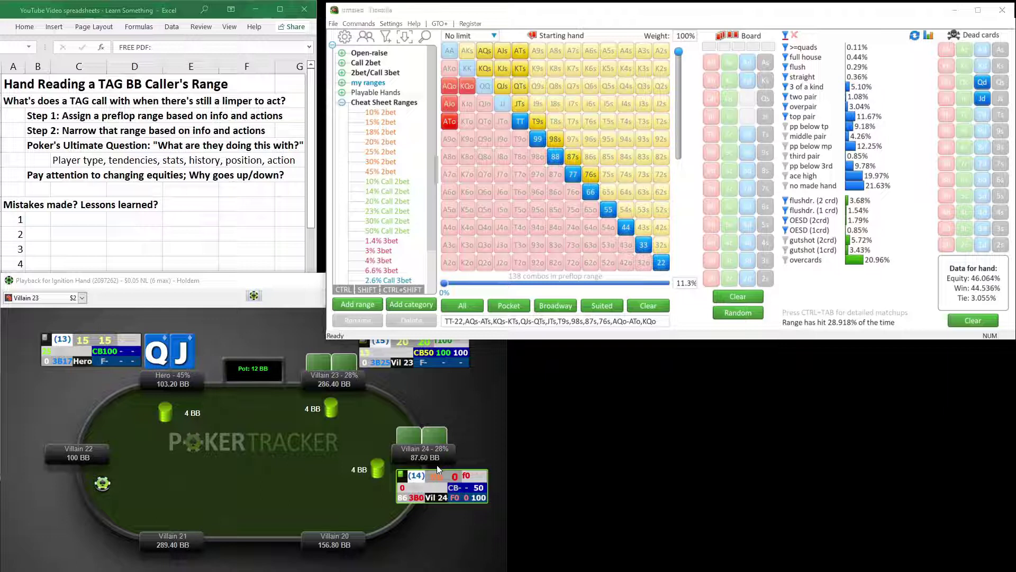
{"action": "left_click", "coordinate": [307, 462]}
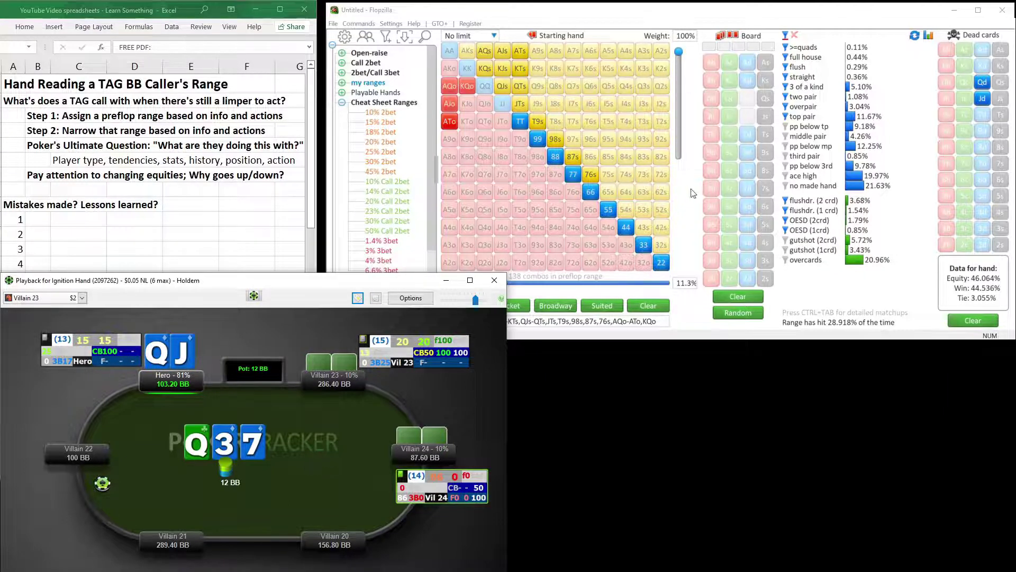
Enter the Qc 7d 3d flop, leaving 120 combos with Hero at 82.077% equity.
{"action": "left_click", "coordinate": [729, 100]}
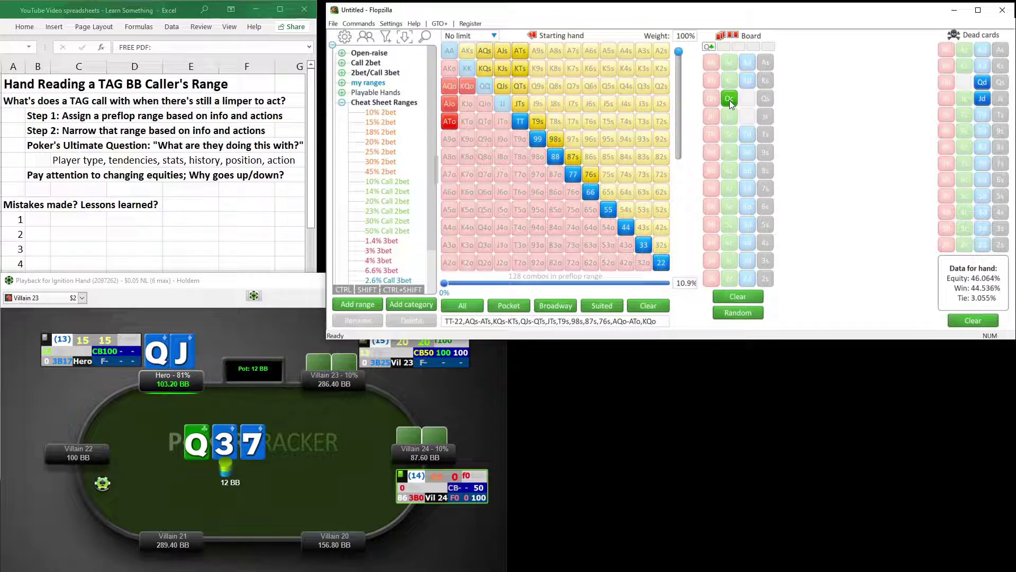
{"action": "left_click", "coordinate": [746, 189]}
{"action": "left_click", "coordinate": [748, 262]}
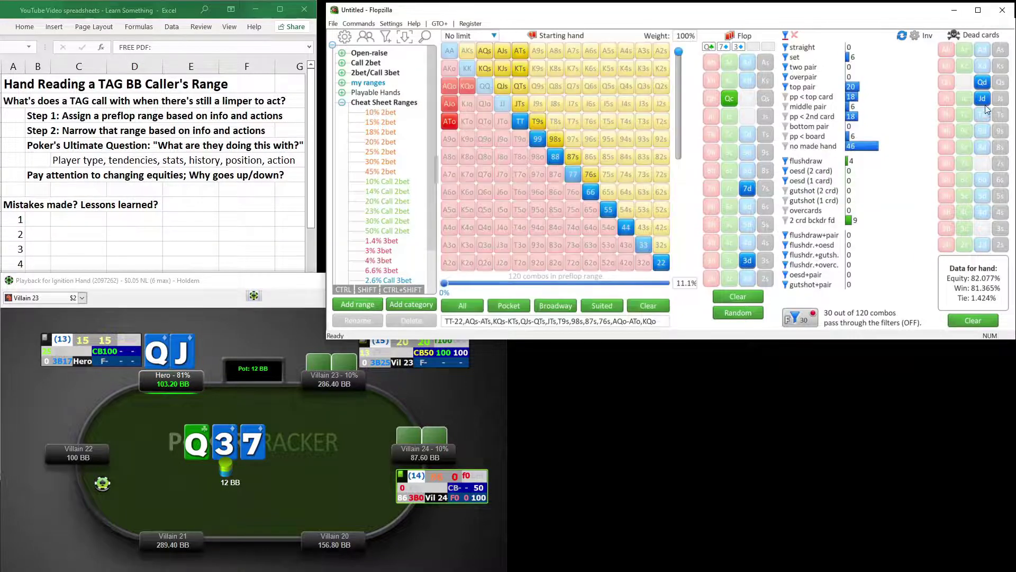
{"action": "left_click", "coordinate": [335, 410]}
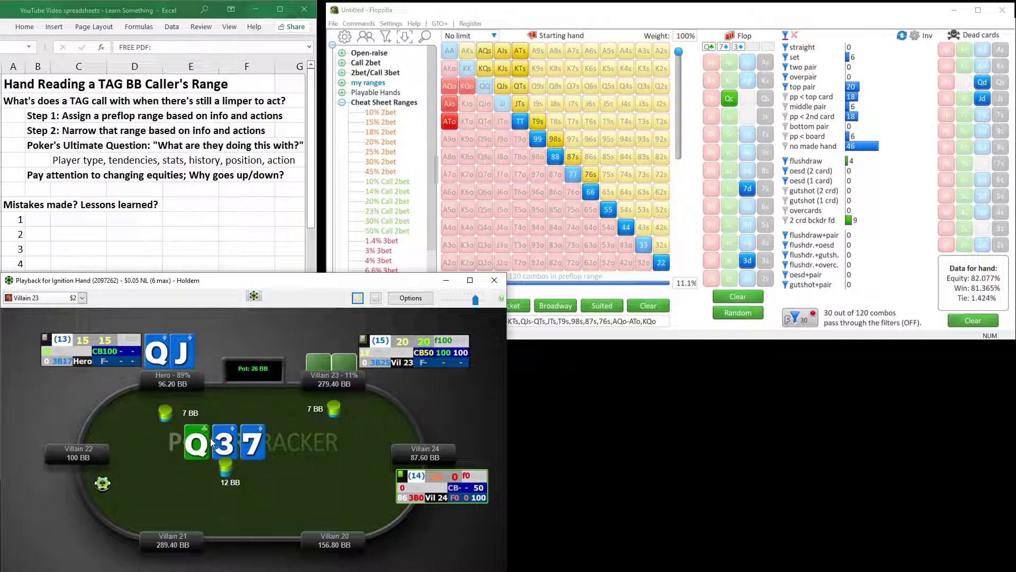
Reset the hand-category filters, then filter Villain's range for sets and top pair hands.
{"action": "left_click", "coordinate": [901, 36]}
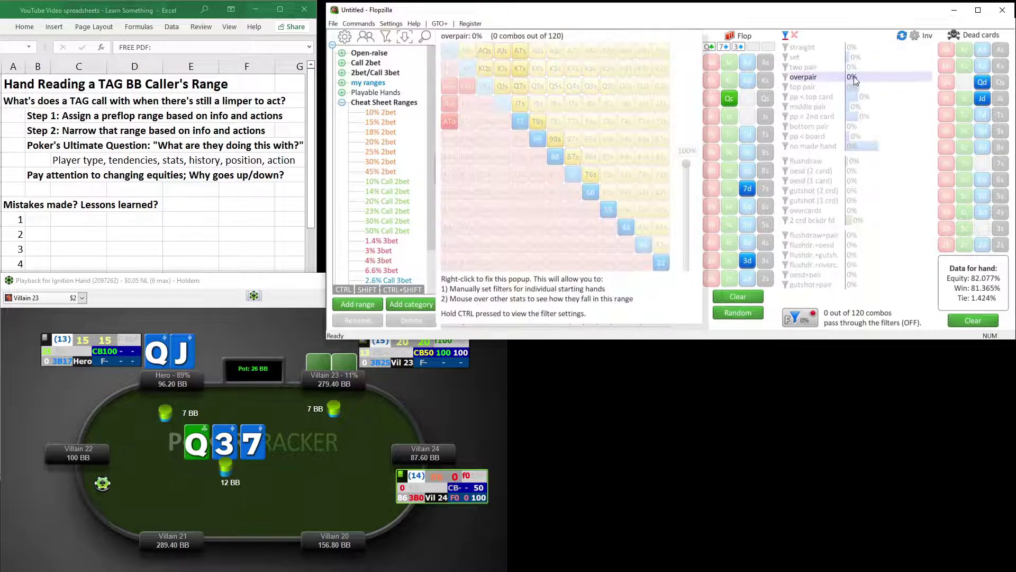
{"action": "mouse_move", "coordinate": [862, 62]}
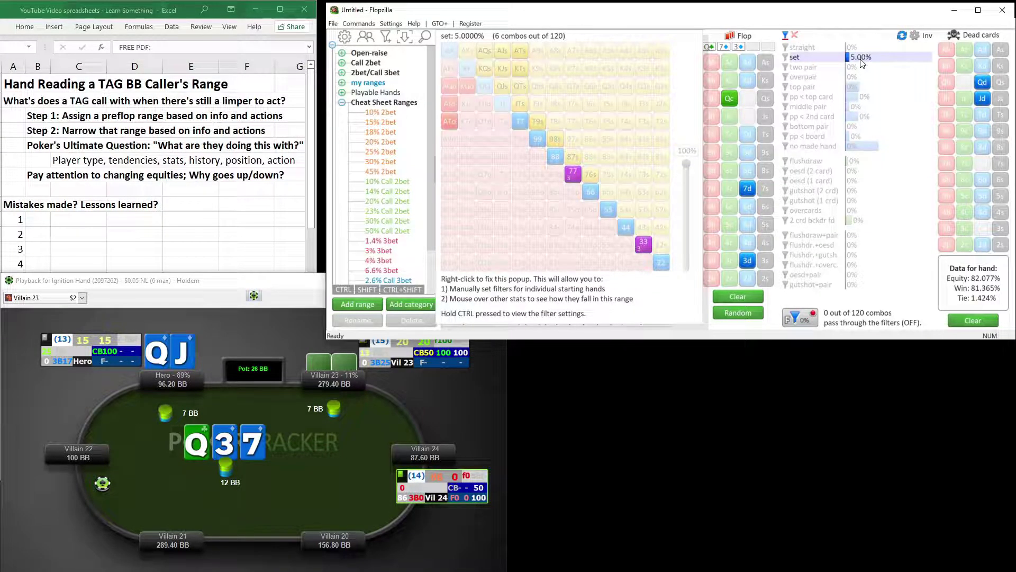
{"action": "left_click", "coordinate": [351, 405]}
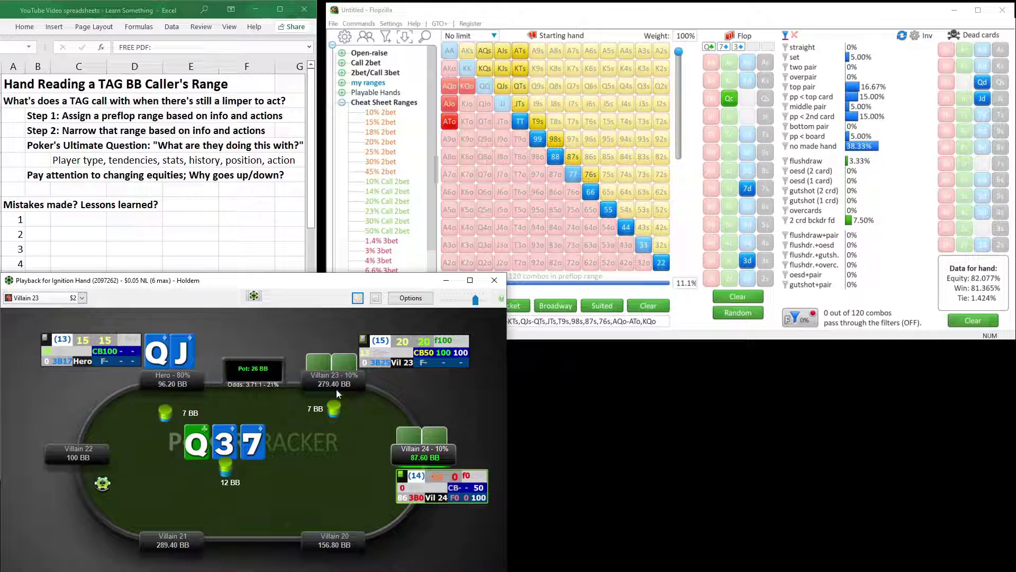
{"action": "left_click", "coordinate": [786, 58]}
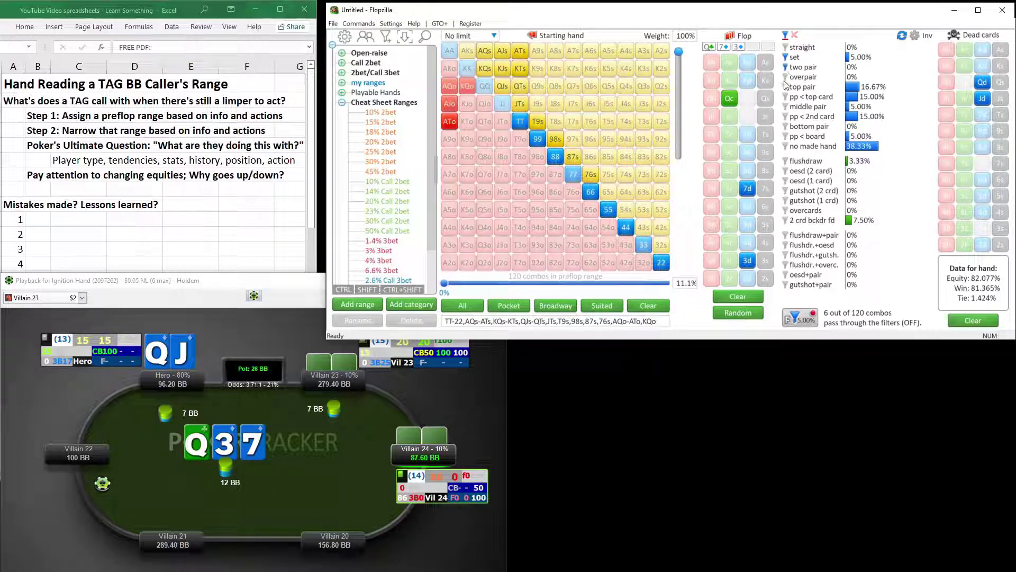
{"action": "mouse_move", "coordinate": [858, 91]}
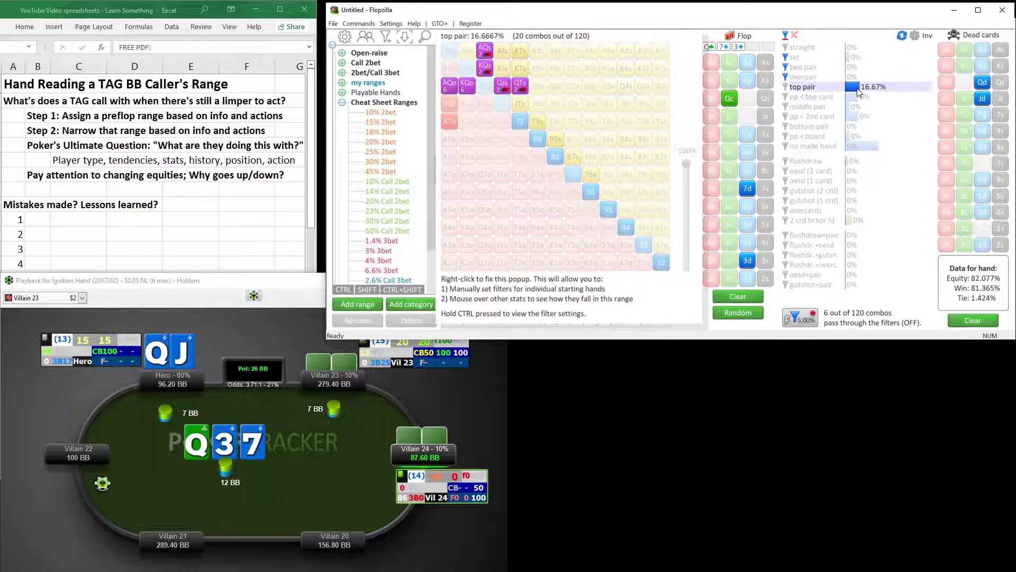
{"action": "left_click", "coordinate": [786, 87]}
{"action": "mouse_move", "coordinate": [855, 103]}
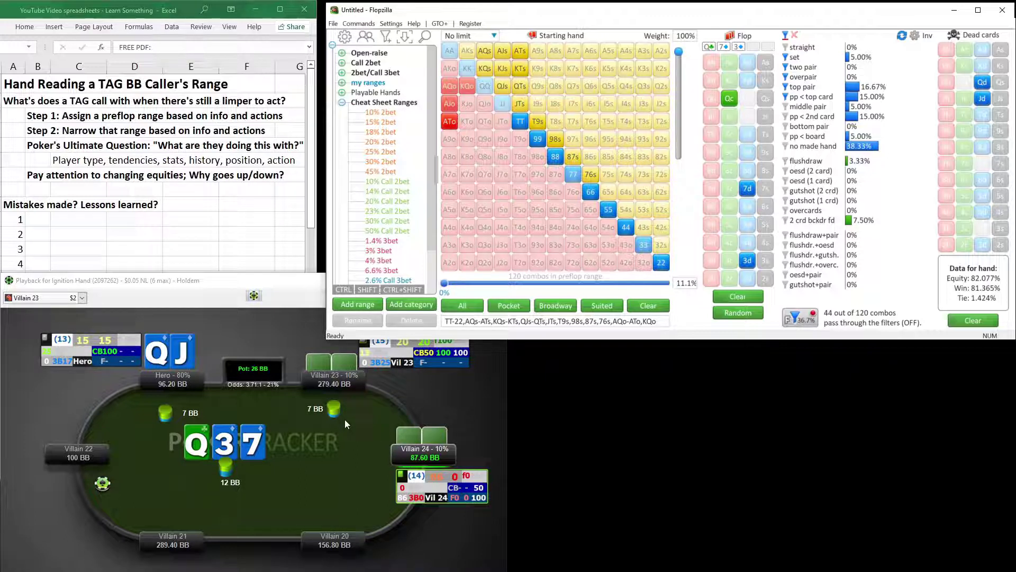
Add flush draws to Villain's flop filter.
{"action": "left_click", "coordinate": [371, 398]}
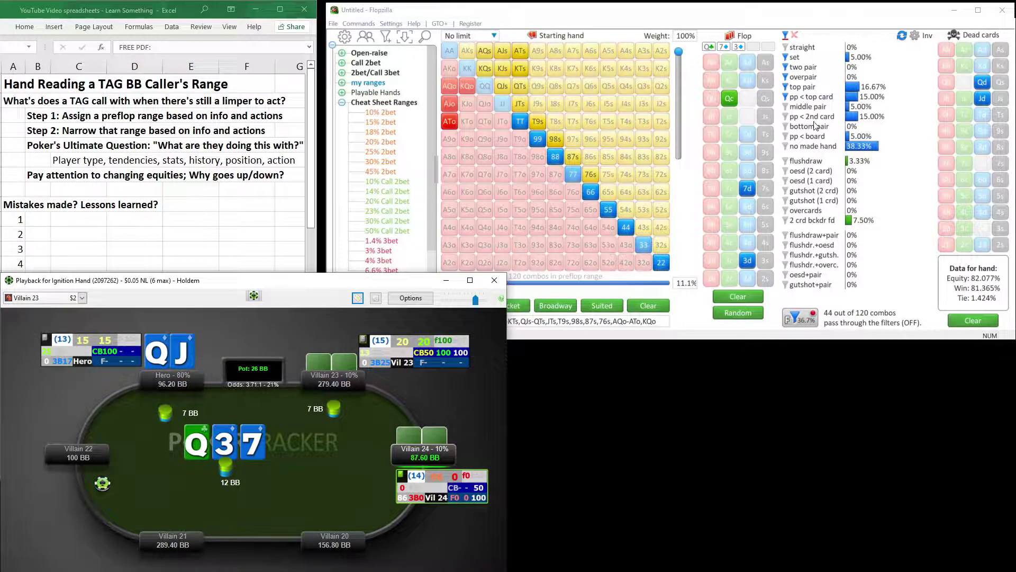
{"action": "mouse_move", "coordinate": [854, 167]}
{"action": "left_click", "coordinate": [786, 167]}
{"action": "mouse_move", "coordinate": [853, 166]}
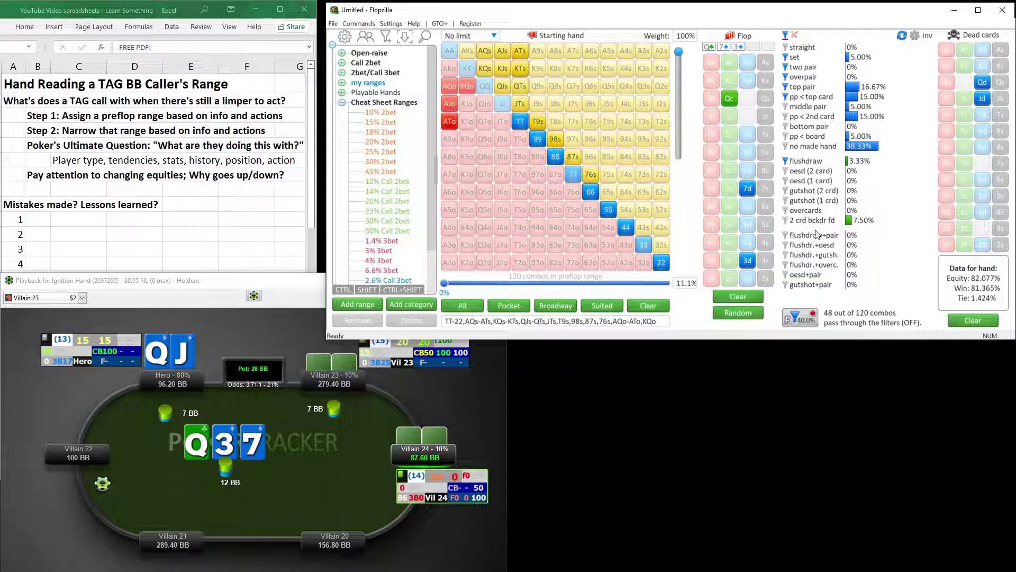
Turn the filter on so only the 48 passing combos count, Hero at 67.269%.
{"action": "left_click", "coordinate": [805, 323]}
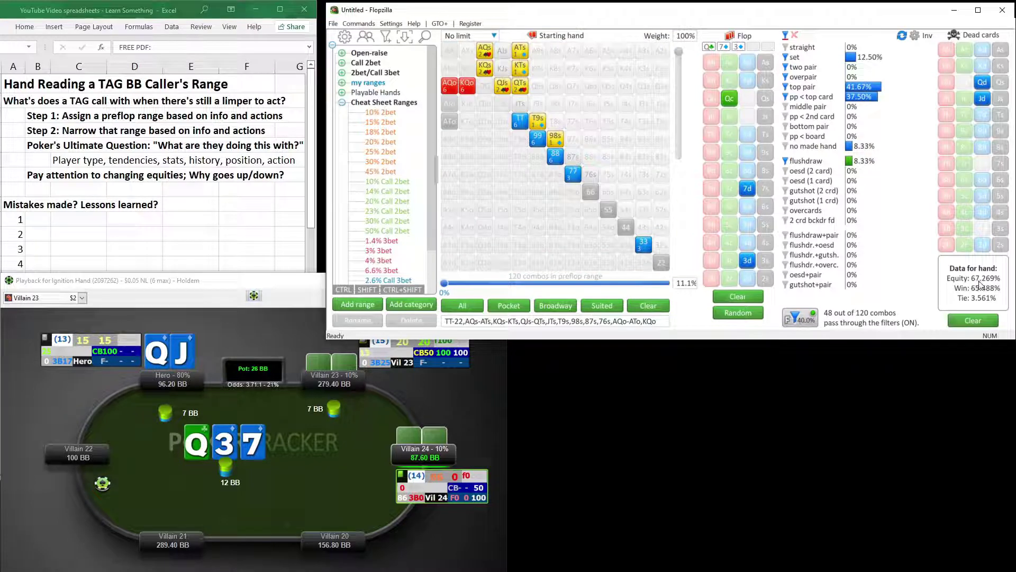
{"action": "left_click", "coordinate": [799, 324]}
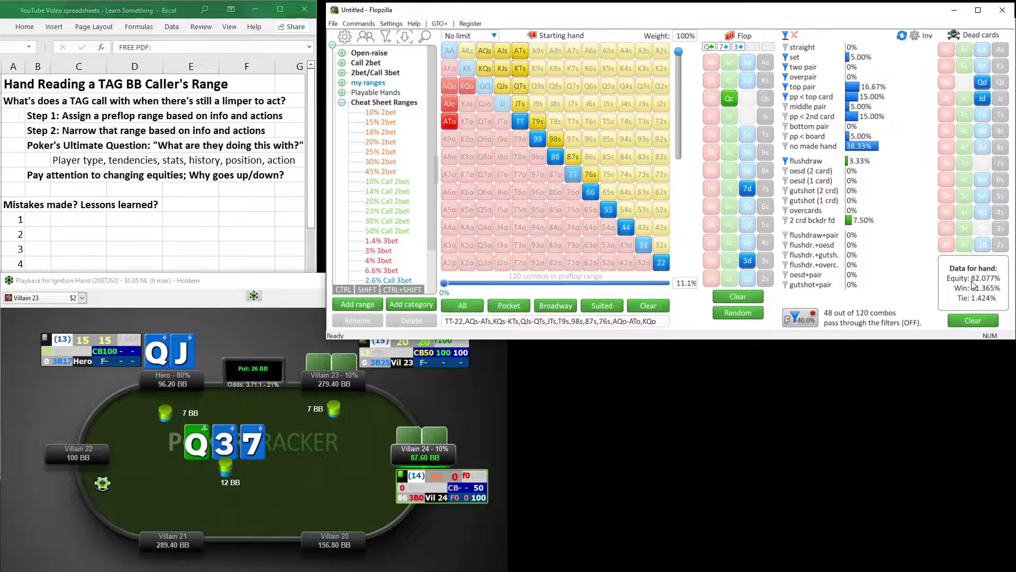
{"action": "left_click", "coordinate": [811, 324]}
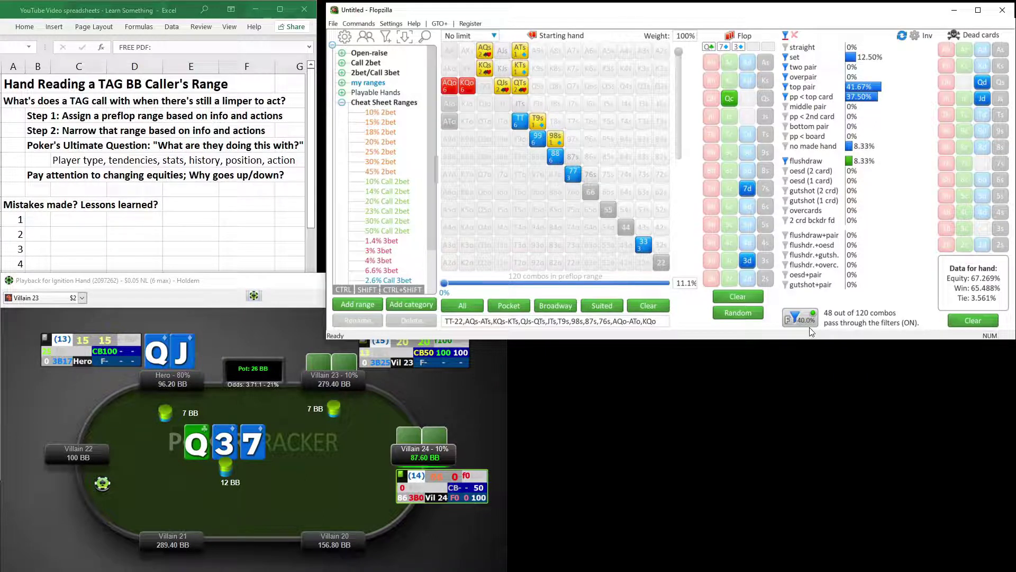
Enter lesson 1 in Excel: 'when a large portion of their range folds, their equity increases'.
{"action": "left_click", "coordinate": [91, 221]}
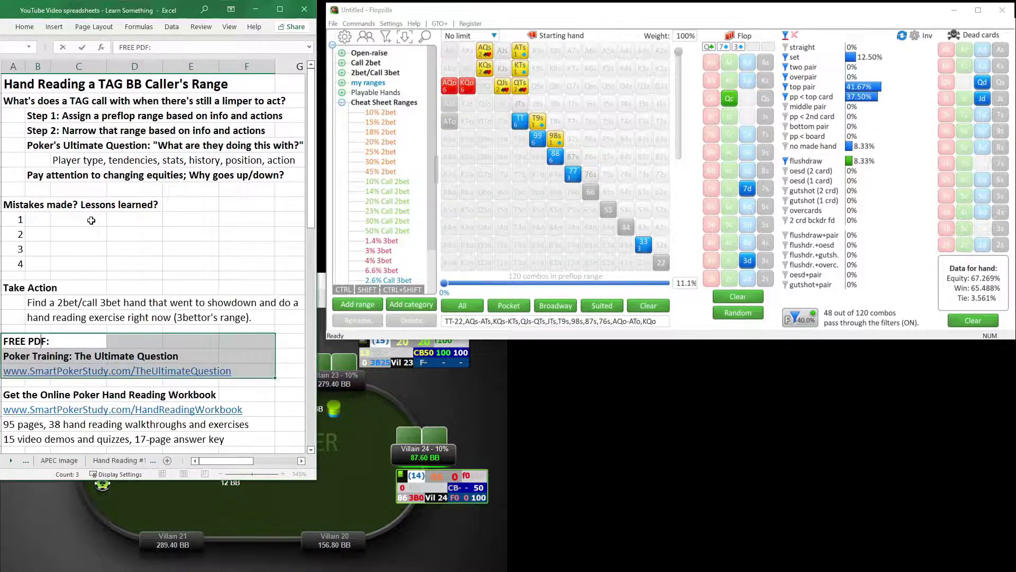
{"action": "left_click", "coordinate": [39, 219]}
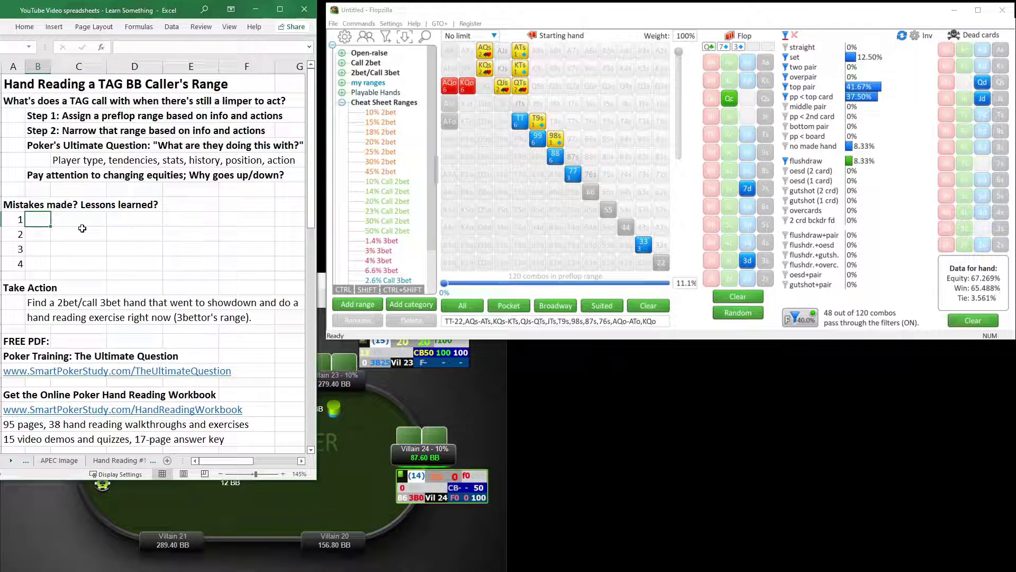
{"action": "type", "text": "when a large portion of their rang"}
{"action": "key", "text": "BackSpace"}
{"action": "type", "text": "e folds, their equity increases"}
{"action": "key", "text": "Return"}
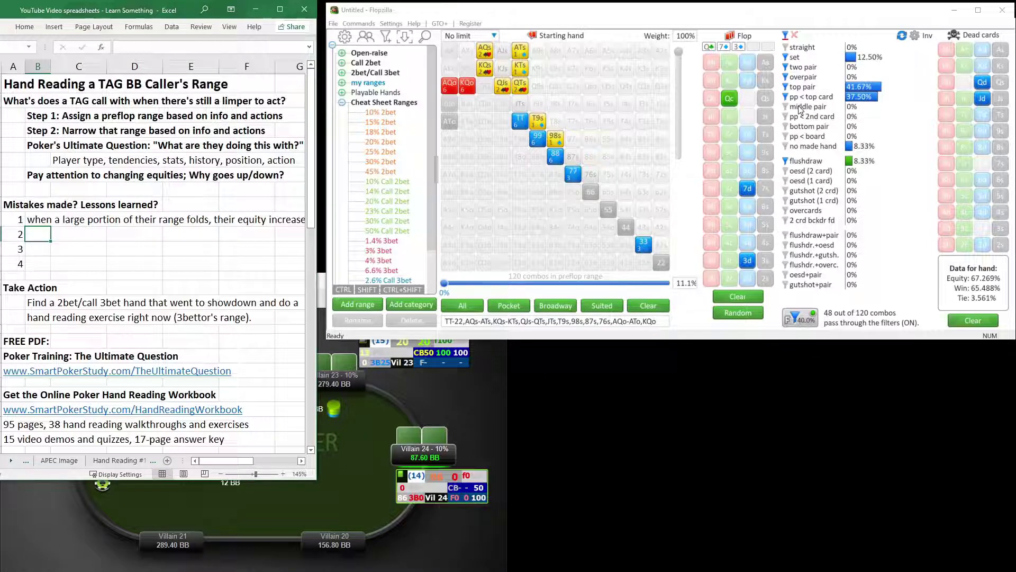
{"action": "left_click", "coordinate": [807, 320]}
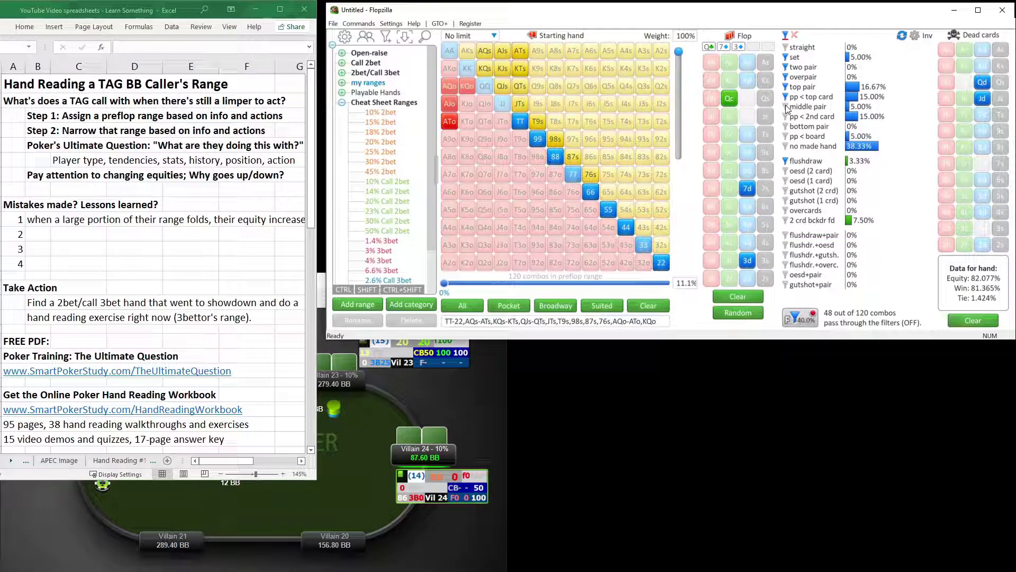
{"action": "left_click", "coordinate": [787, 108]}
{"action": "left_click", "coordinate": [786, 118]}
{"action": "left_click", "coordinate": [786, 136]}
{"action": "mouse_move", "coordinate": [861, 139]}
{"action": "left_click", "coordinate": [796, 316]}
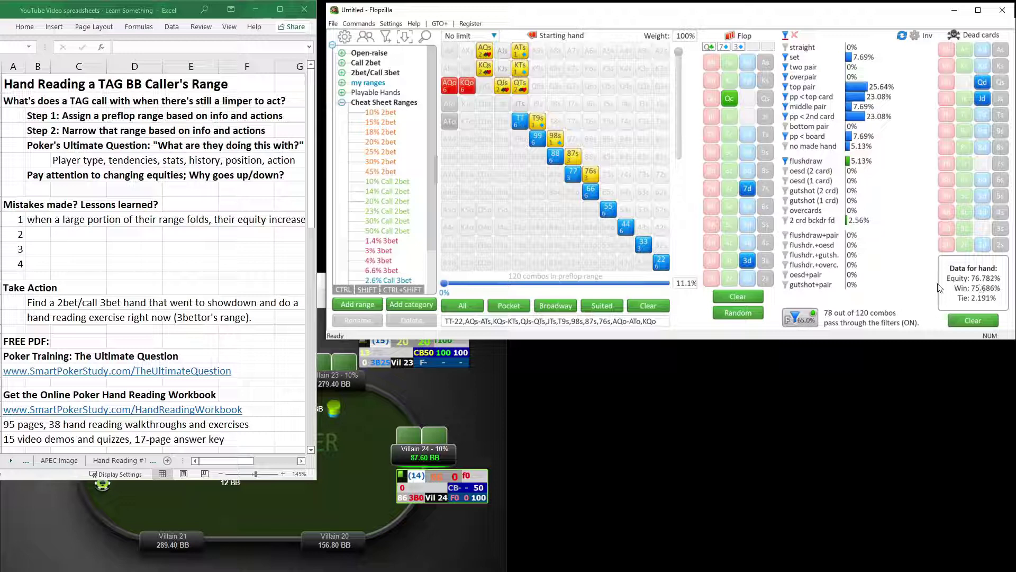
{"action": "left_click", "coordinate": [785, 137]}
{"action": "left_click", "coordinate": [785, 117]}
{"action": "left_click", "coordinate": [786, 107]}
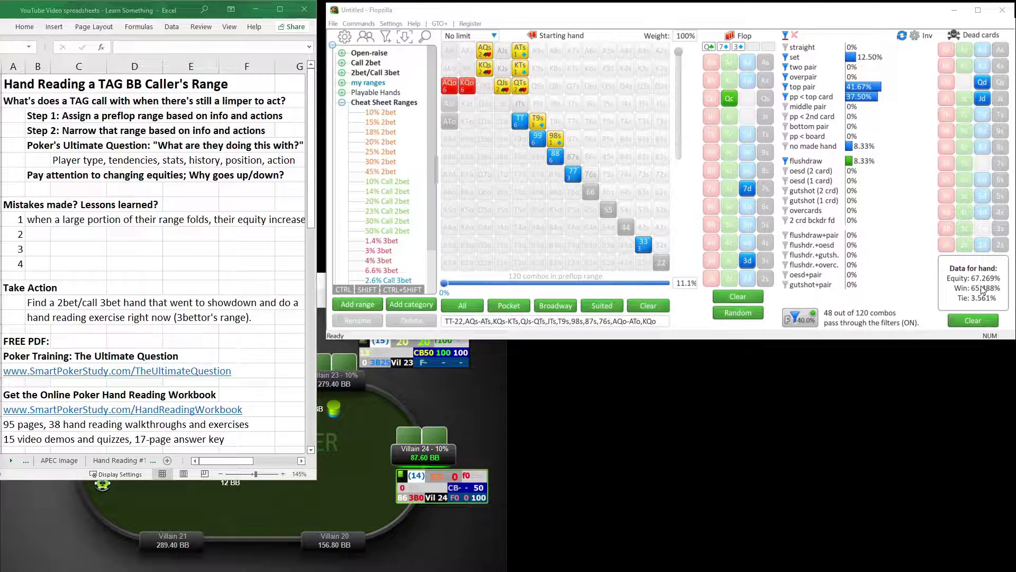
Add the 9s turn card, leaving 45 Villain combos and Hero at 53.030% equity.
{"action": "left_click", "coordinate": [435, 398]}
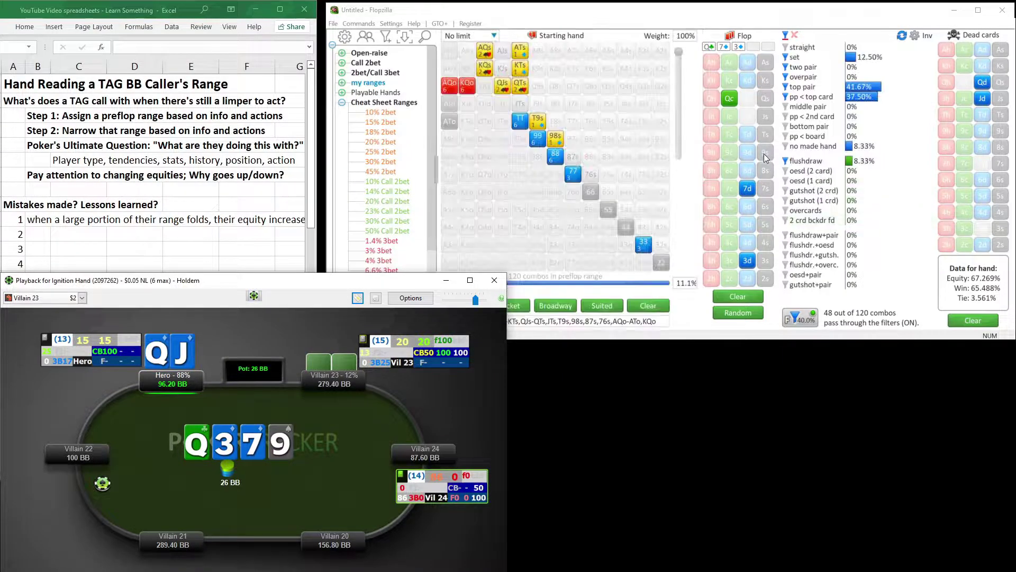
{"action": "left_click", "coordinate": [764, 153]}
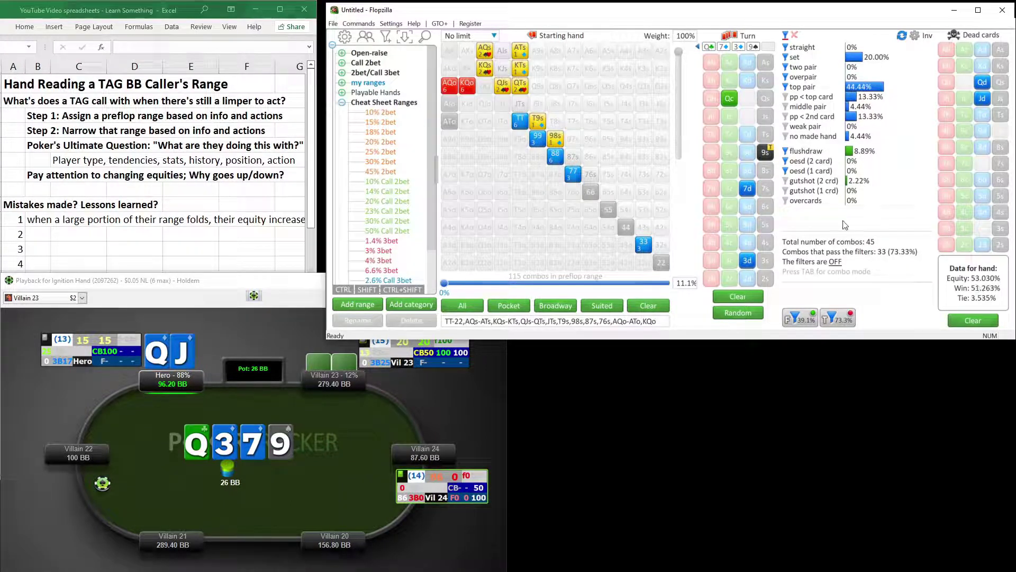
{"action": "mouse_move", "coordinate": [578, 179]}
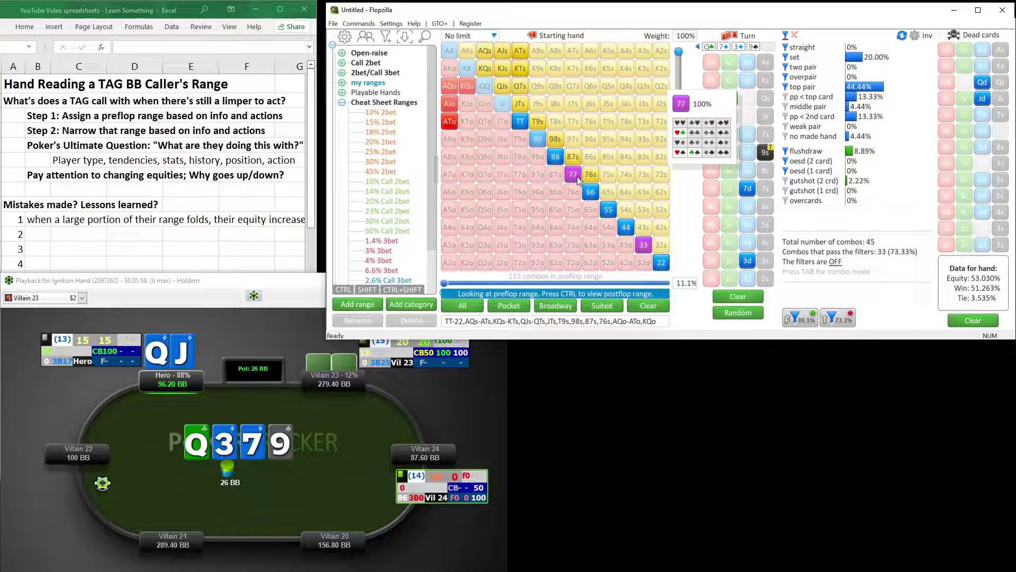
{"action": "left_click", "coordinate": [407, 392]}
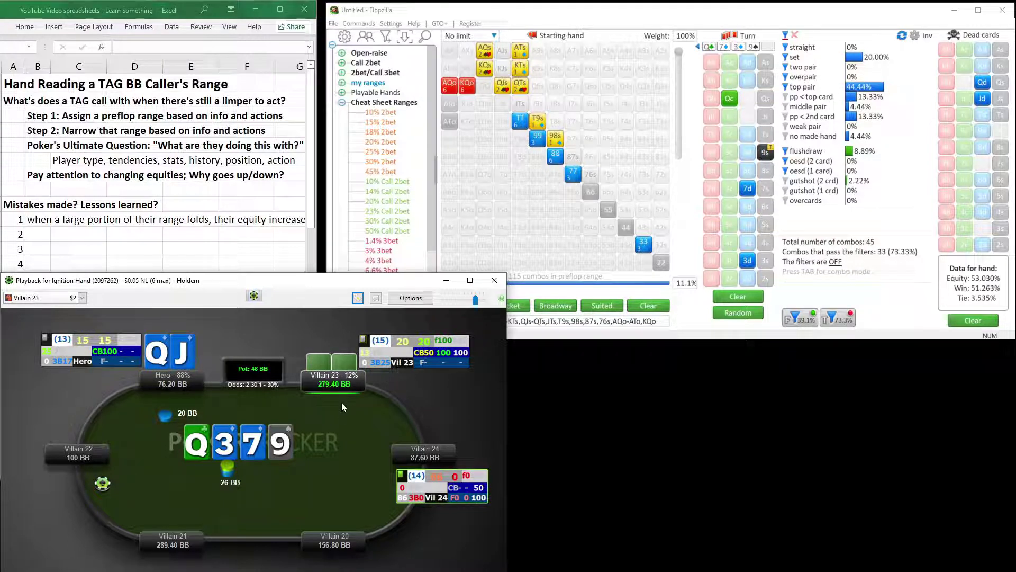
Enter 'know why you're betting; value or bluff?' as lesson 2 in the Excel notes sheet.
{"action": "left_click", "coordinate": [42, 234]}
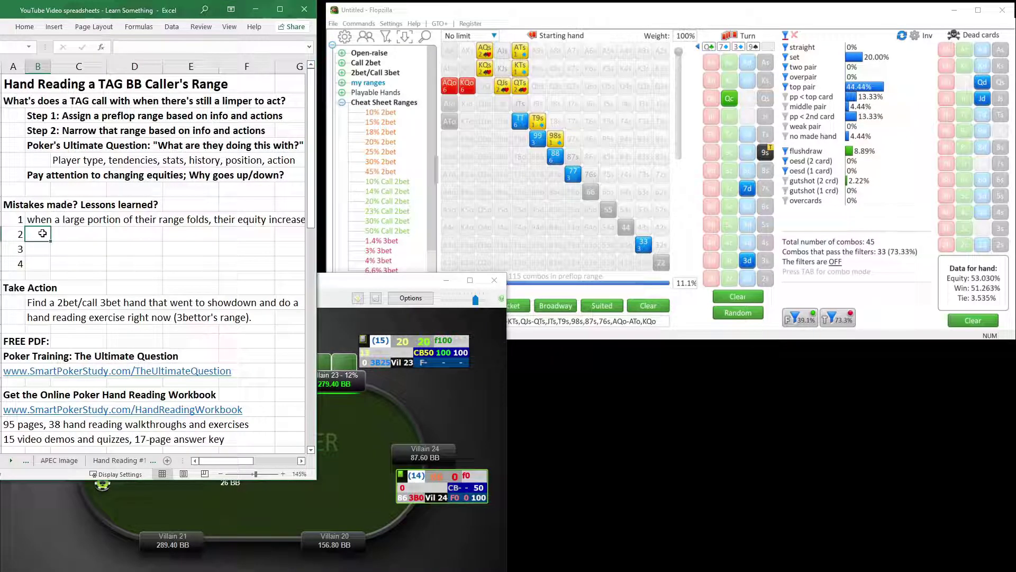
{"action": "type", "text": "know why"}
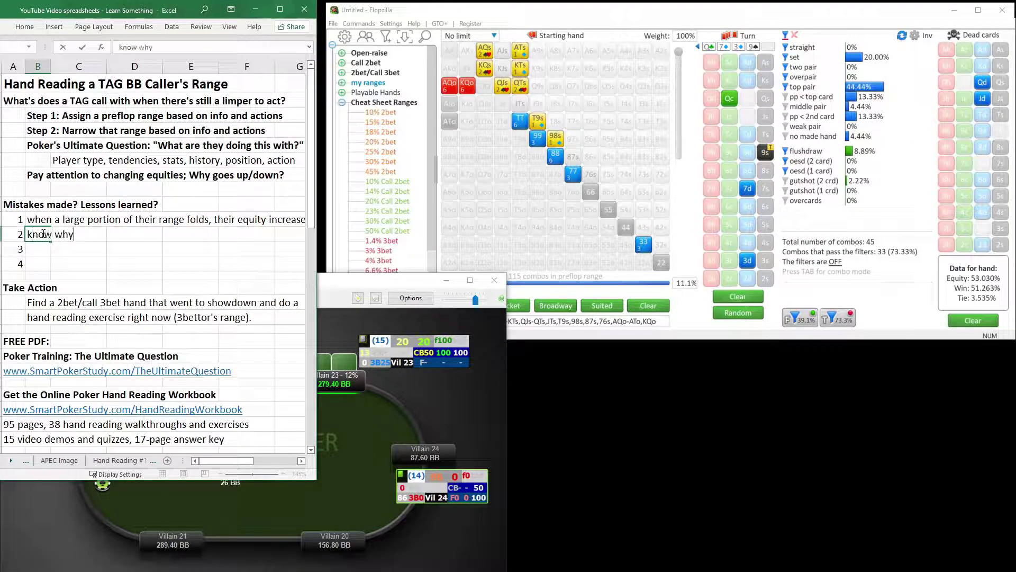
{"action": "type", "text": " you're bett"}
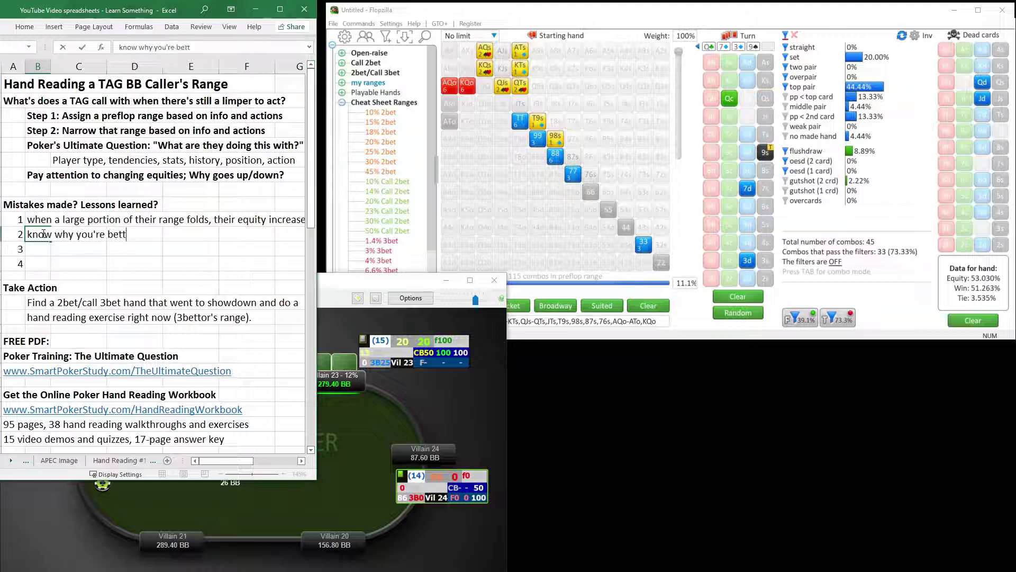
{"action": "type", "text": "ing; value or "}
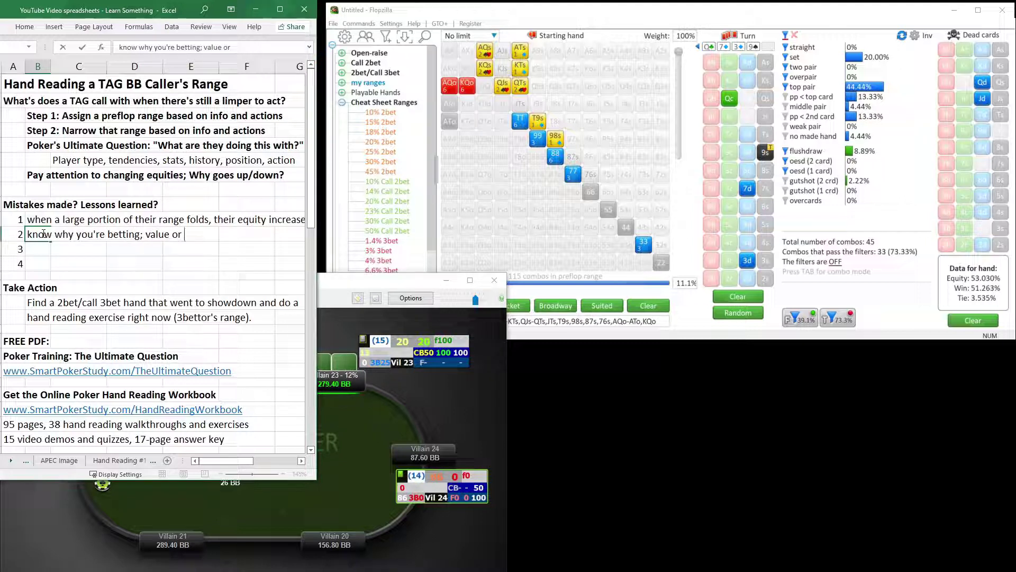
{"action": "type", "text": "bluff?"}
{"action": "key", "text": "Return"}
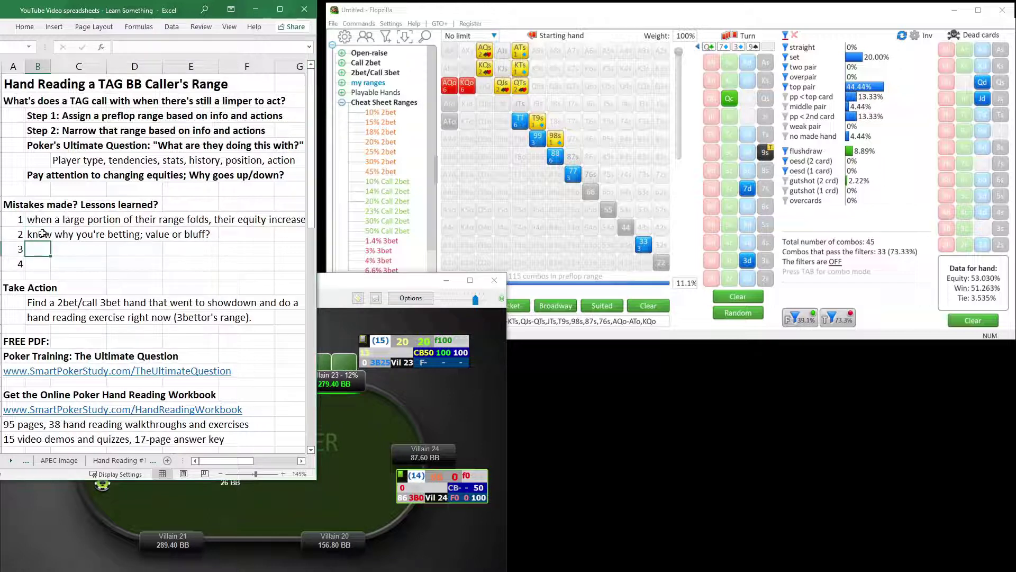
Bring the replay forward to the villain's call of the 20 BB turn bet, pot 66 BB.
{"action": "left_click", "coordinate": [343, 435]}
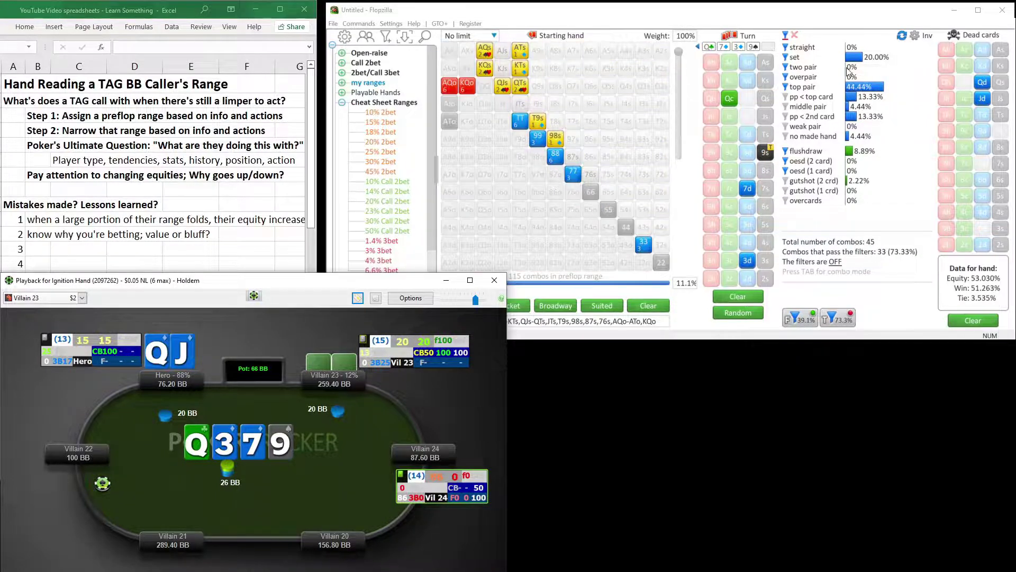
Filter the villain's 45-combo turn range to sets, leaving 9 combos (20%) passing.
{"action": "left_click", "coordinate": [888, 73]}
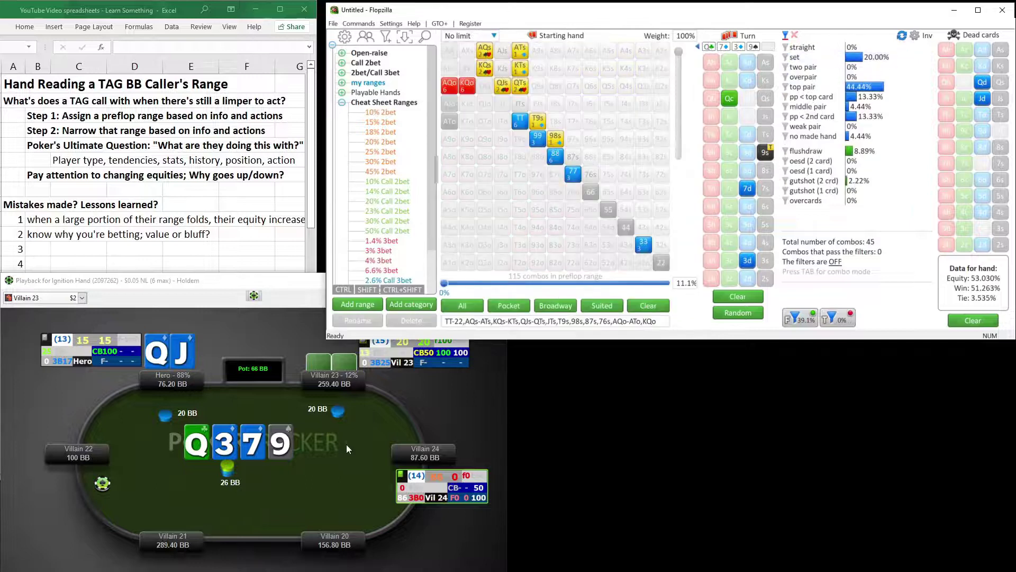
{"action": "left_click", "coordinate": [396, 379]}
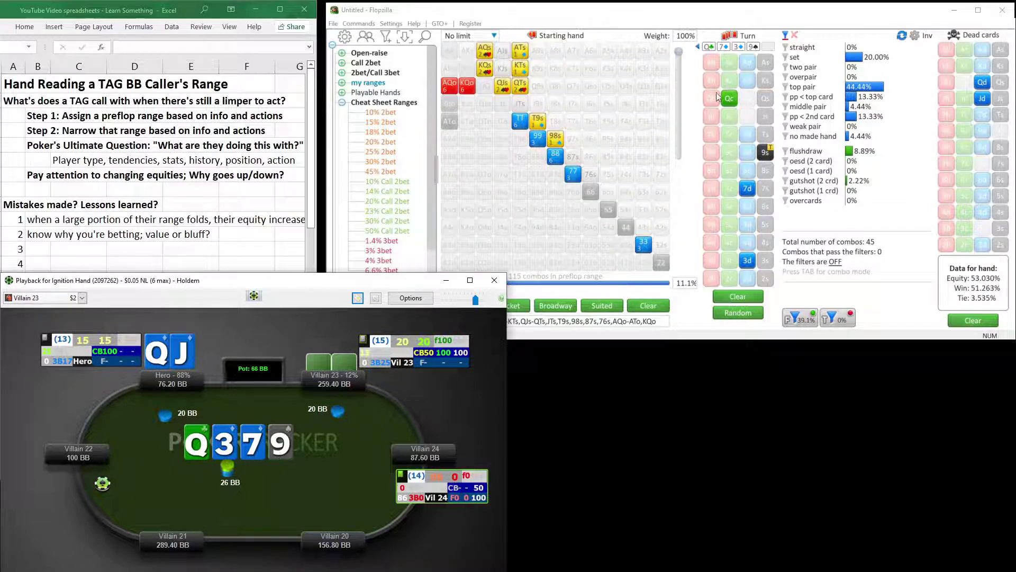
{"action": "mouse_move", "coordinate": [853, 60]}
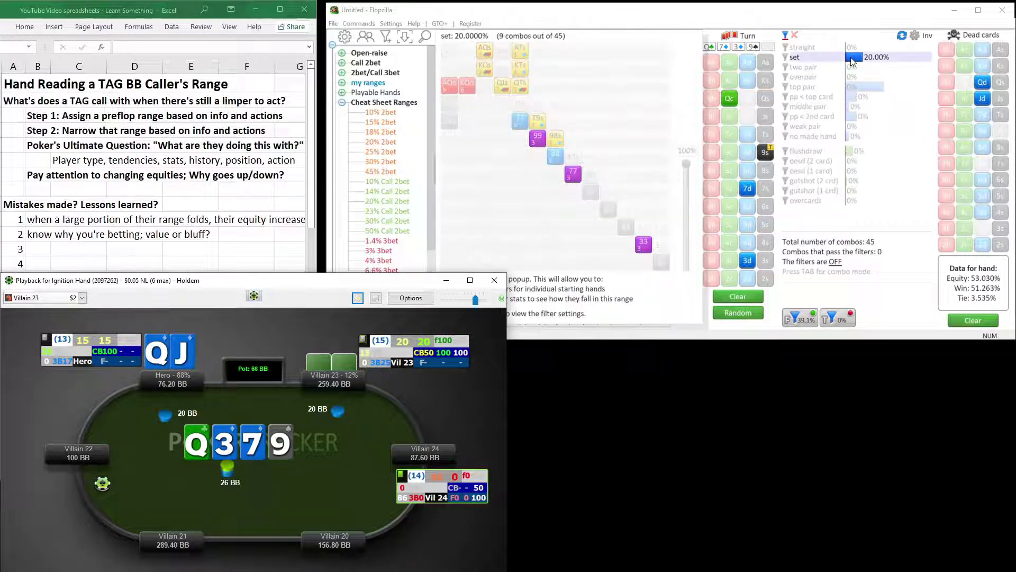
{"action": "left_click", "coordinate": [787, 59]}
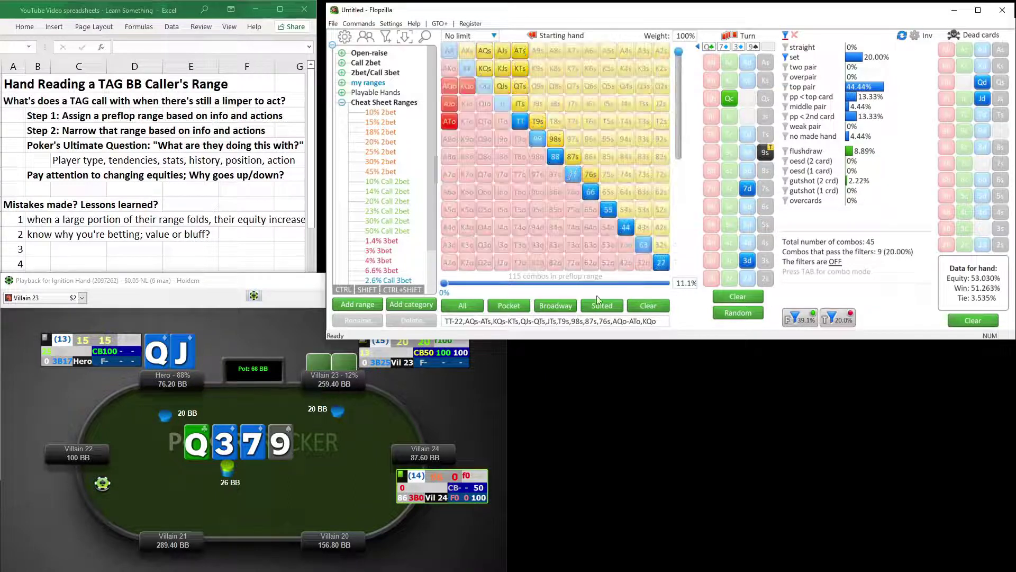
Add top pair to the turn filter while excluding QJs and QTs, giving 25 of 45 combos.
{"action": "left_click", "coordinate": [786, 88]}
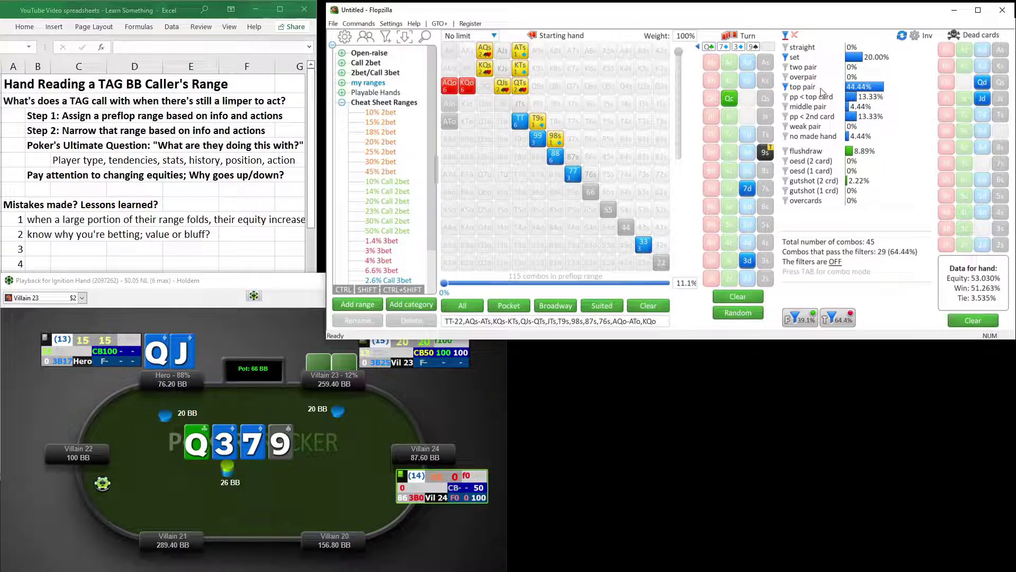
{"action": "mouse_move", "coordinate": [849, 90]}
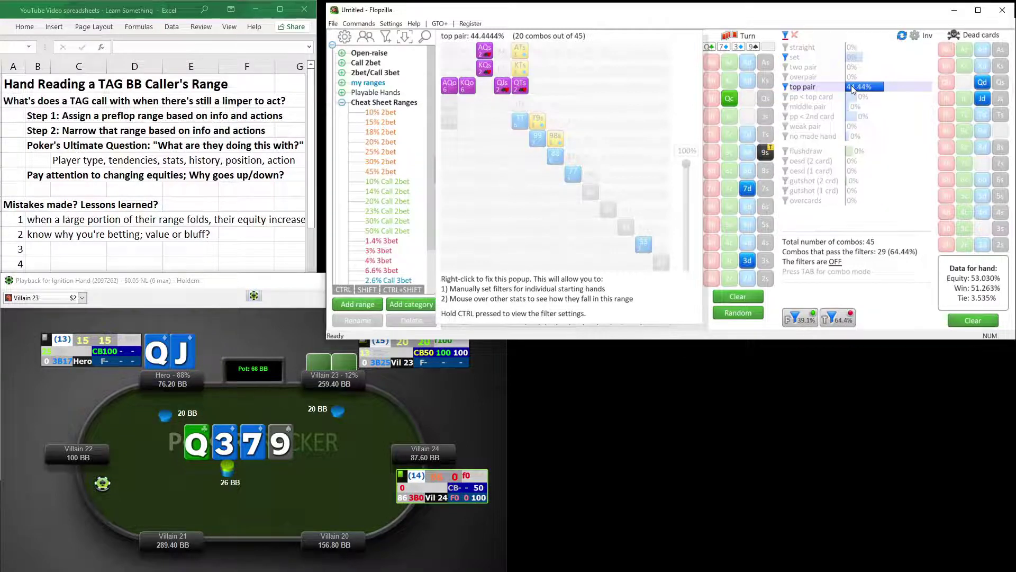
{"action": "right_click", "coordinate": [853, 90]}
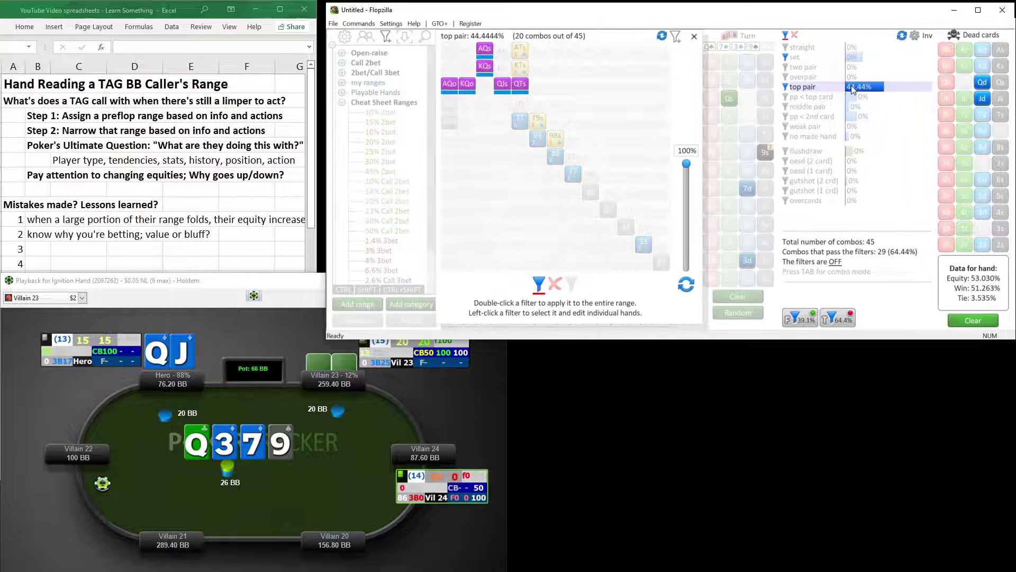
{"action": "left_click", "coordinate": [556, 286]}
{"action": "left_click_drag", "start_coordinate": [519, 86], "coordinate": [507, 91]}
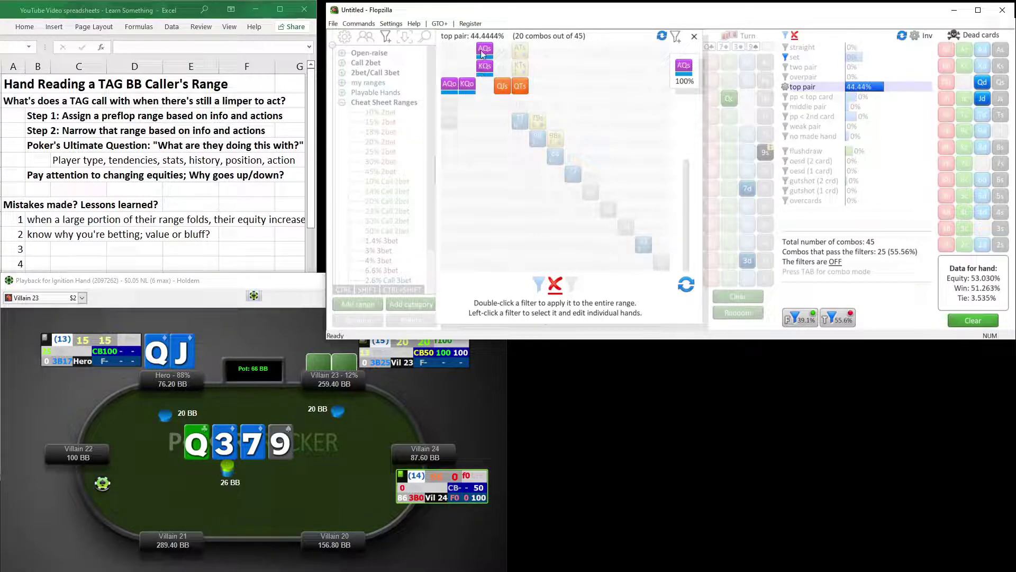
{"action": "left_click", "coordinate": [694, 36]}
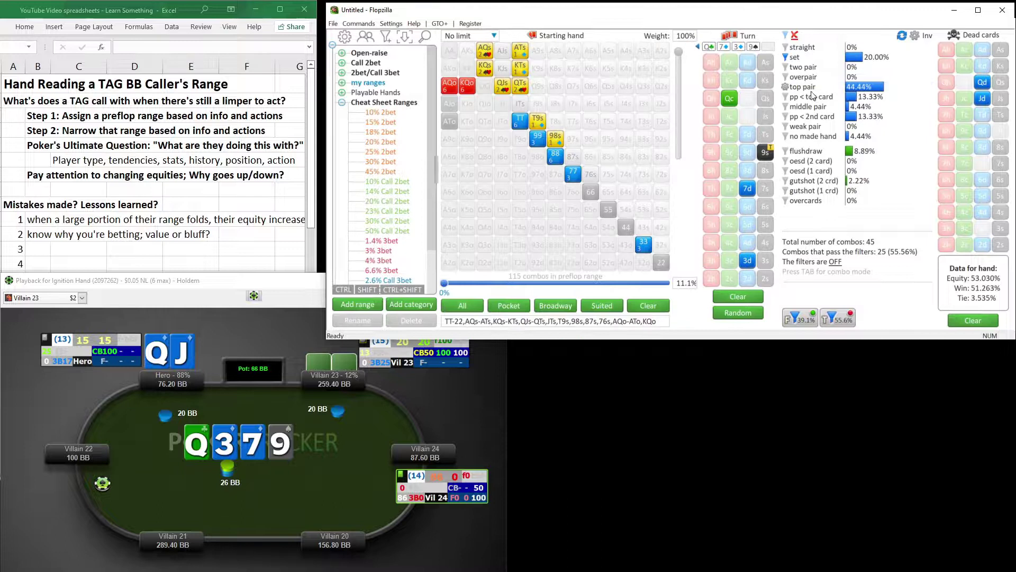
Switch on the turn filters so 29 of 45 combos pass and Hero's equity is 31.583%.
{"action": "mouse_move", "coordinate": [853, 86]}
{"action": "mouse_move", "coordinate": [849, 153]}
{"action": "left_click", "coordinate": [838, 317]}
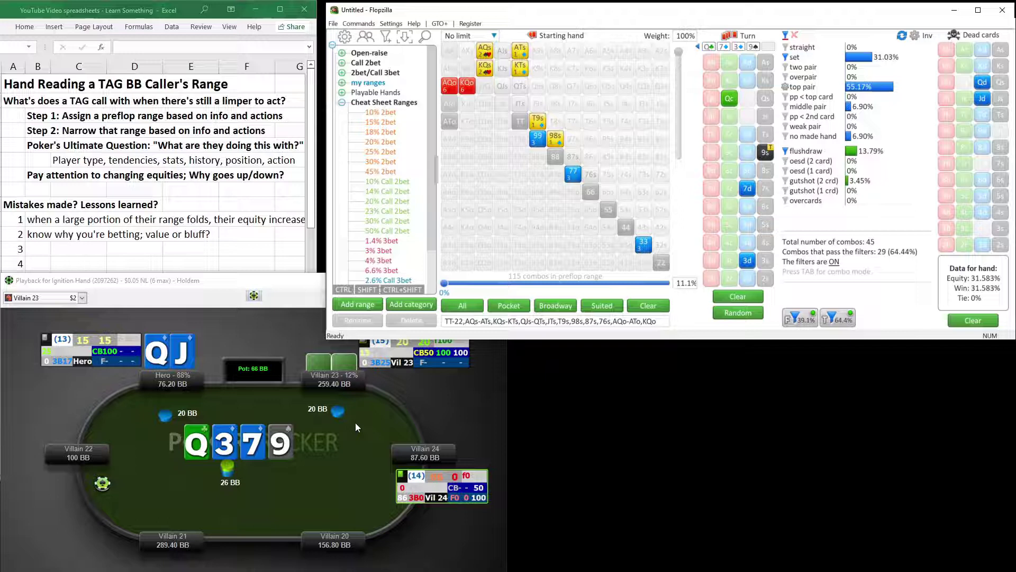
Check the river in the replayer and enter Ks as the river card in Flopzilla.
{"action": "left_click", "coordinate": [355, 457]}
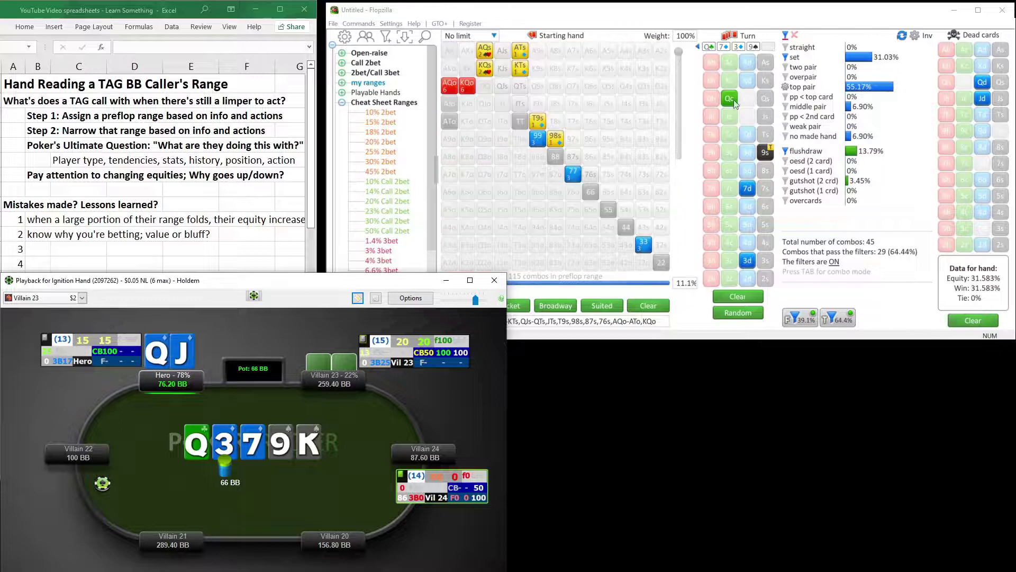
{"action": "left_click", "coordinate": [767, 80]}
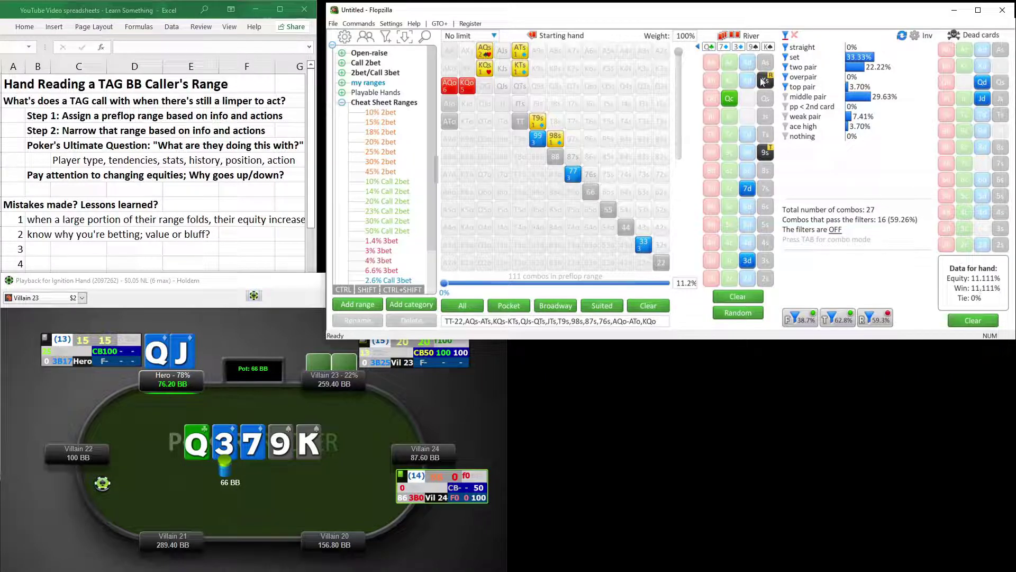
{"action": "left_click", "coordinate": [410, 420]}
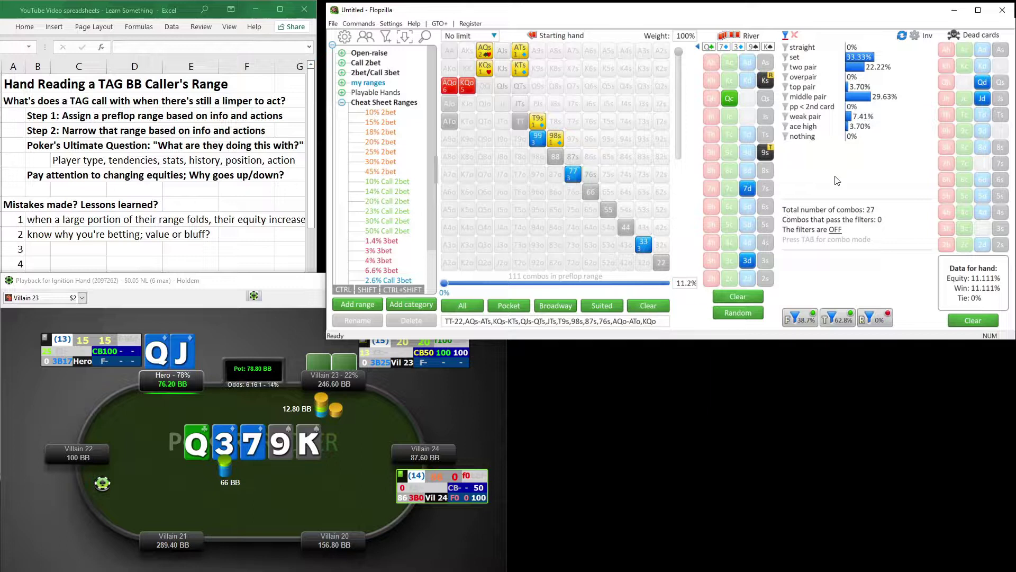
Filter the river range to set, two pair, top pair and ace high, passing 17 of 27 combos.
{"action": "mouse_move", "coordinate": [849, 58]}
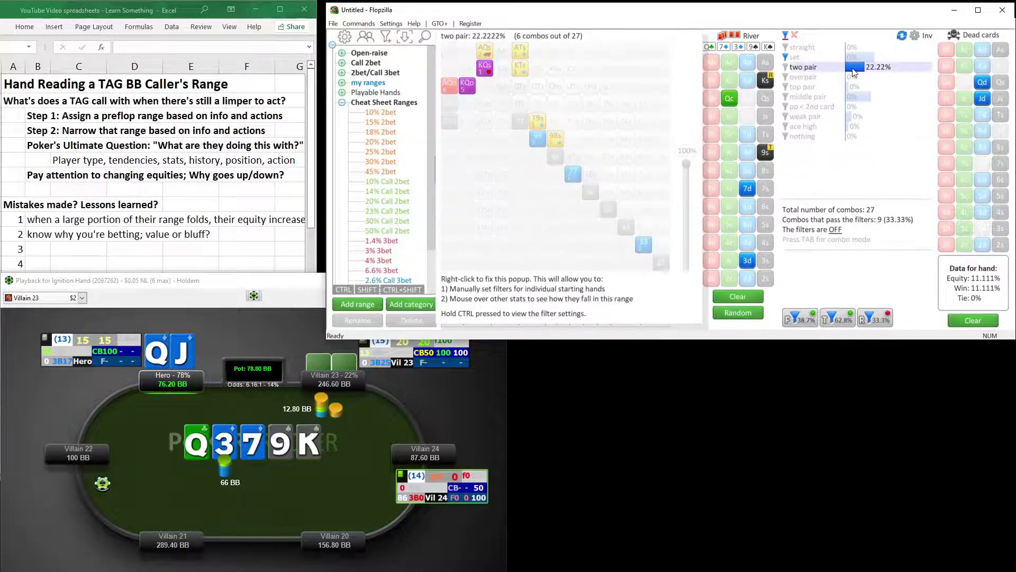
{"action": "left_click", "coordinate": [786, 68]}
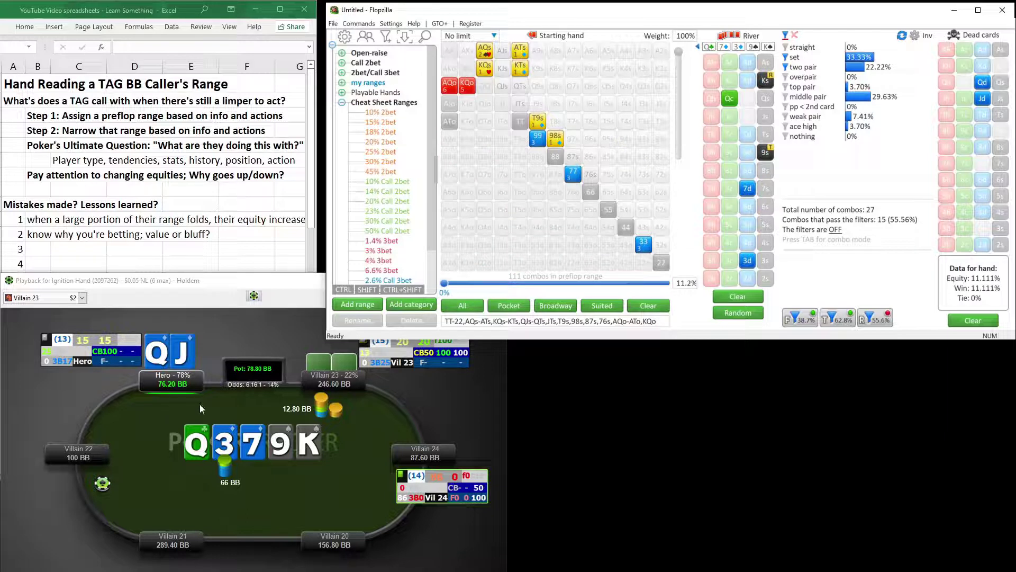
{"action": "mouse_move", "coordinate": [857, 88]}
{"action": "left_click", "coordinate": [392, 402]}
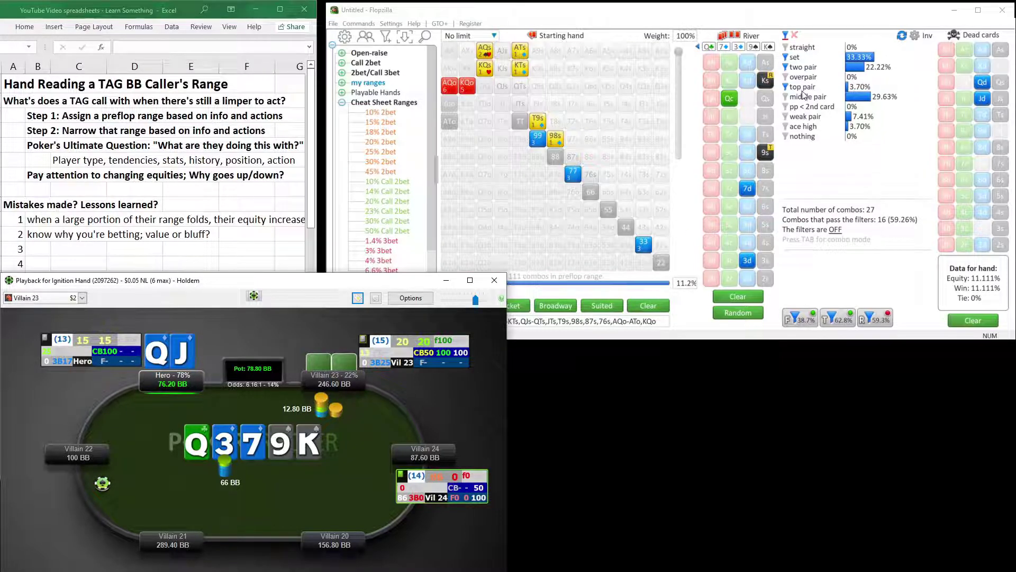
{"action": "mouse_move", "coordinate": [860, 102]}
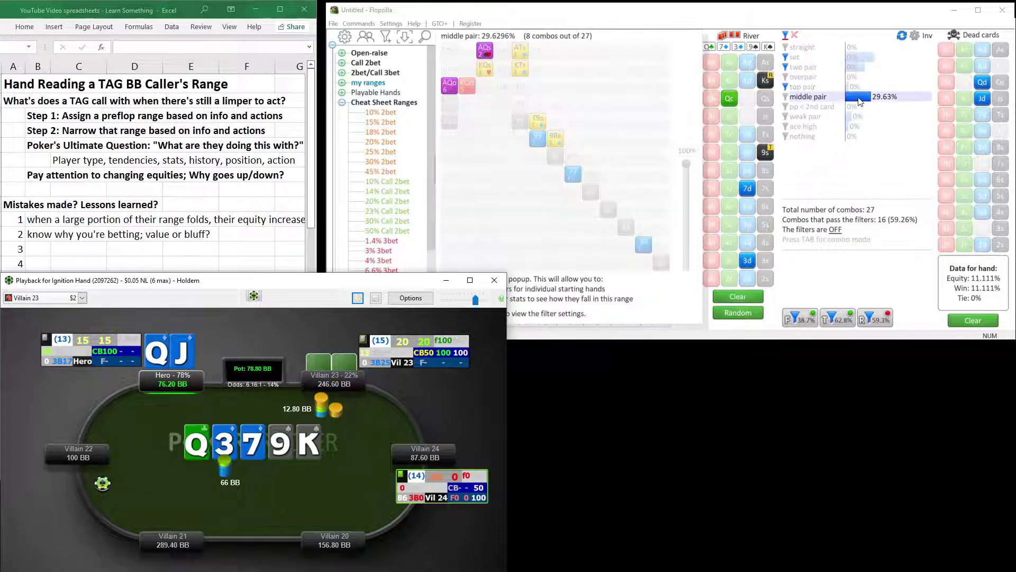
{"action": "mouse_move", "coordinate": [852, 121]}
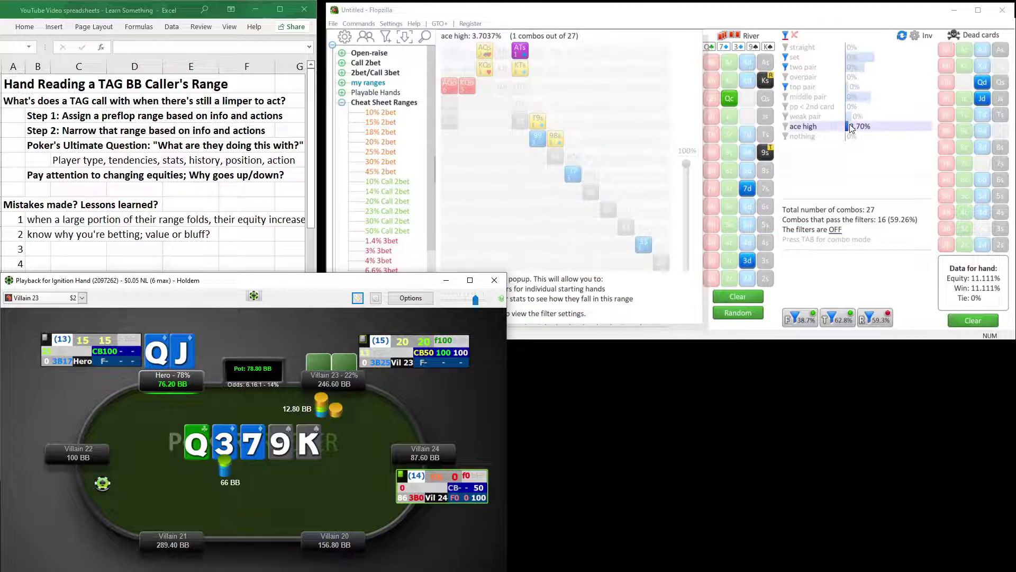
{"action": "left_click", "coordinate": [786, 127]}
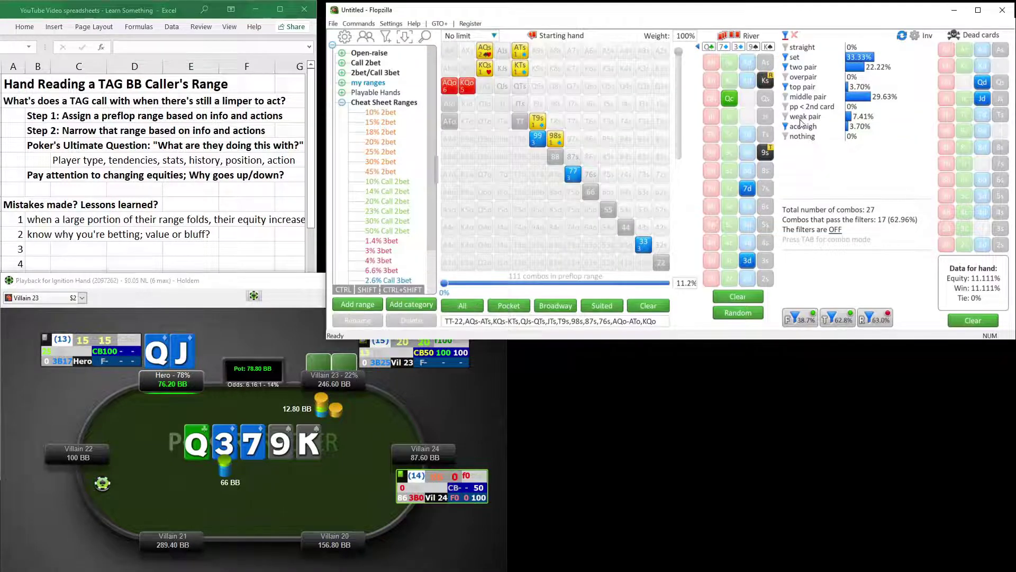
{"action": "mouse_move", "coordinate": [852, 119]}
Apply the river filters, dropping Hero to 5.882%, and bring the replay forward for the showdown.
{"action": "left_click", "coordinate": [876, 321]}
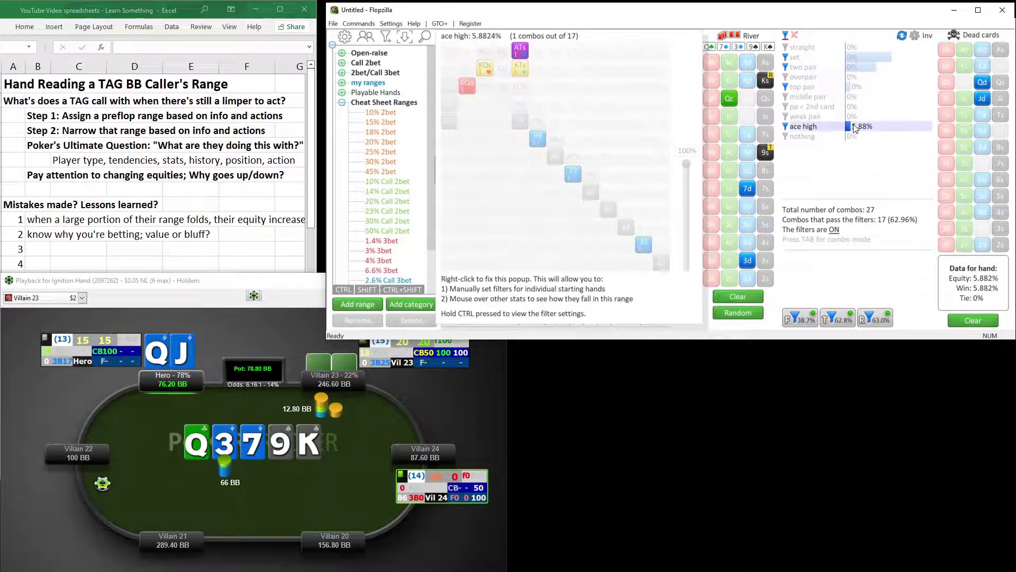
{"action": "left_click", "coordinate": [487, 394]}
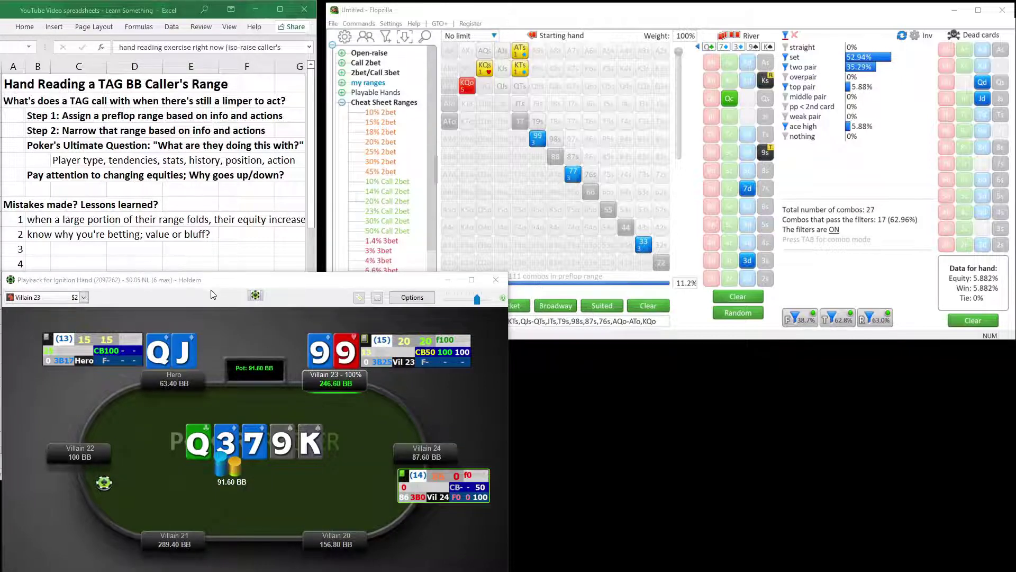
Move the Playback window up and right to reveal Excel's Take Action and free PDF notes.
{"action": "left_click_drag", "start_coordinate": [223, 284], "coordinate": [536, 212]}
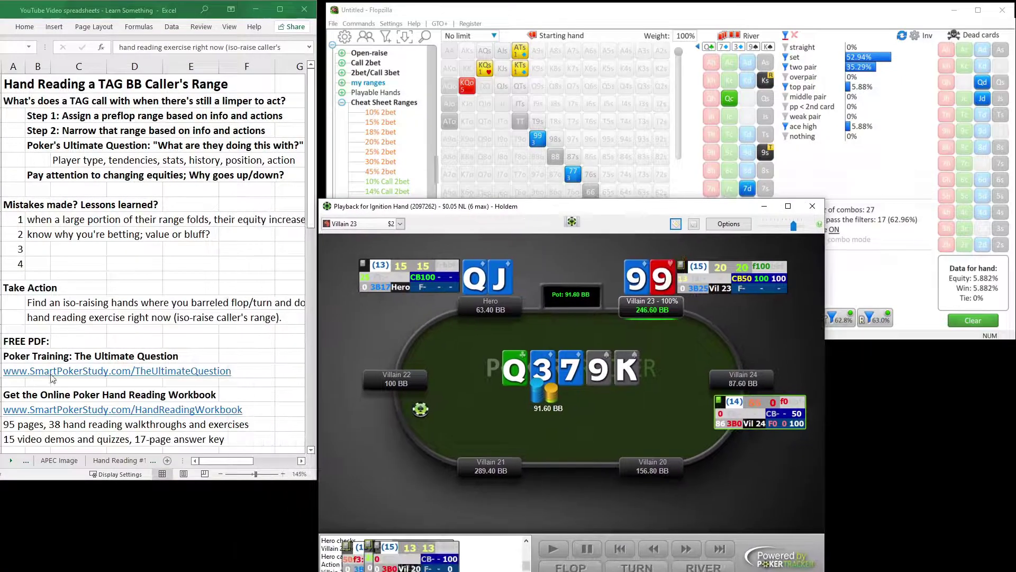